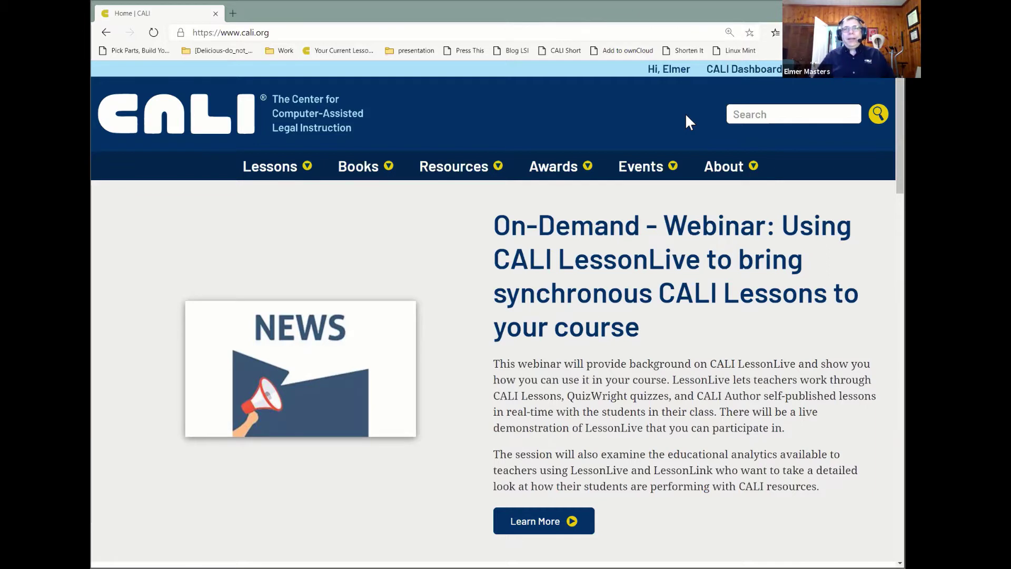
- Open QuizWright from the CALI dashboard and save the author profile information with its existing entries
mouse_move(756, 77)
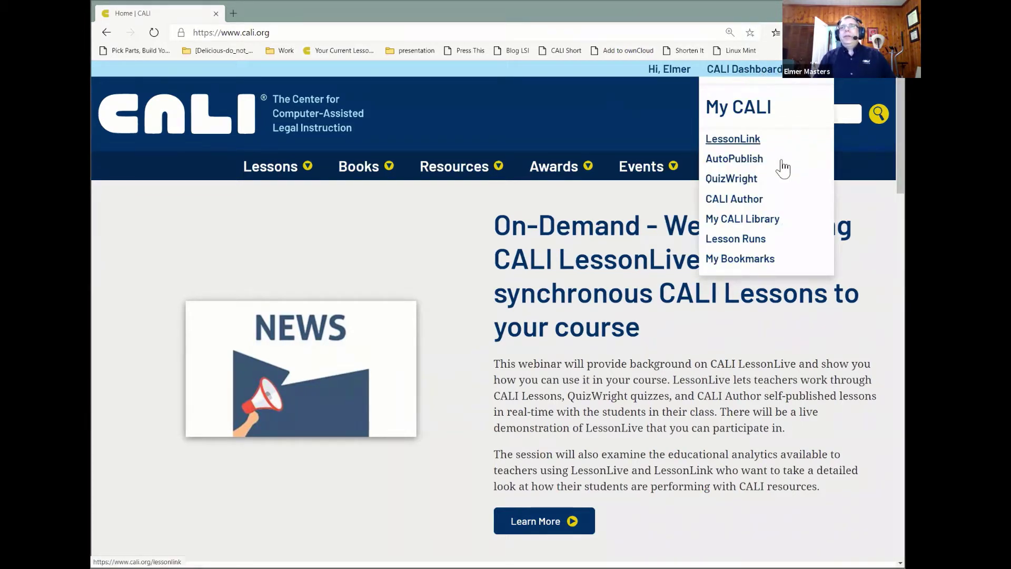
left_click(735, 180)
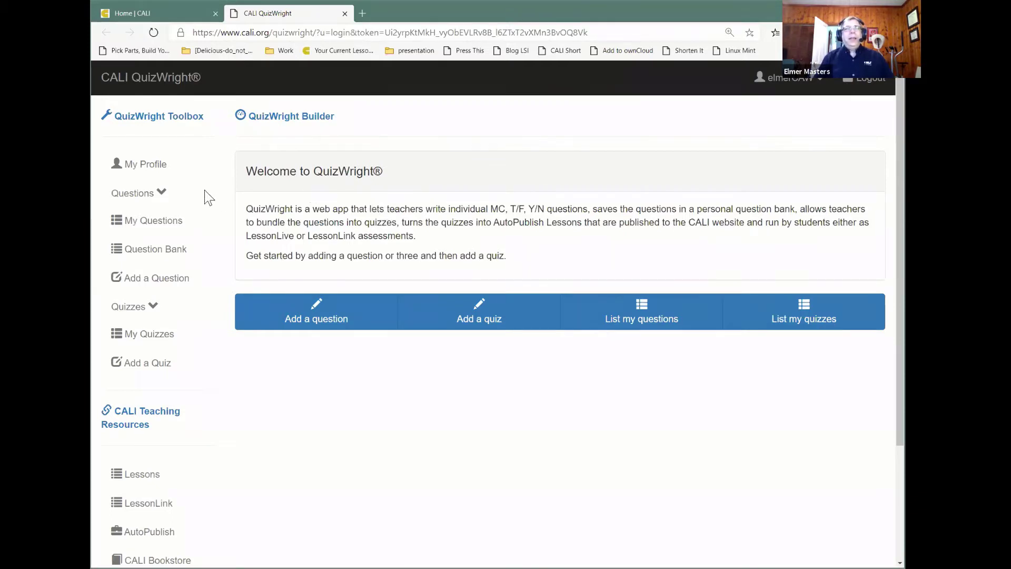
left_click(154, 173)
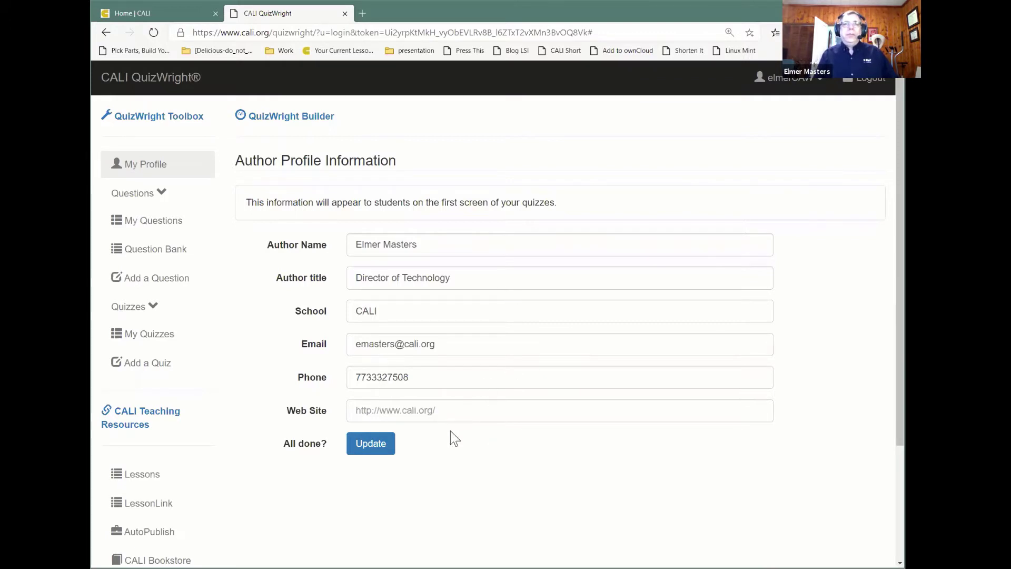
left_click(376, 446)
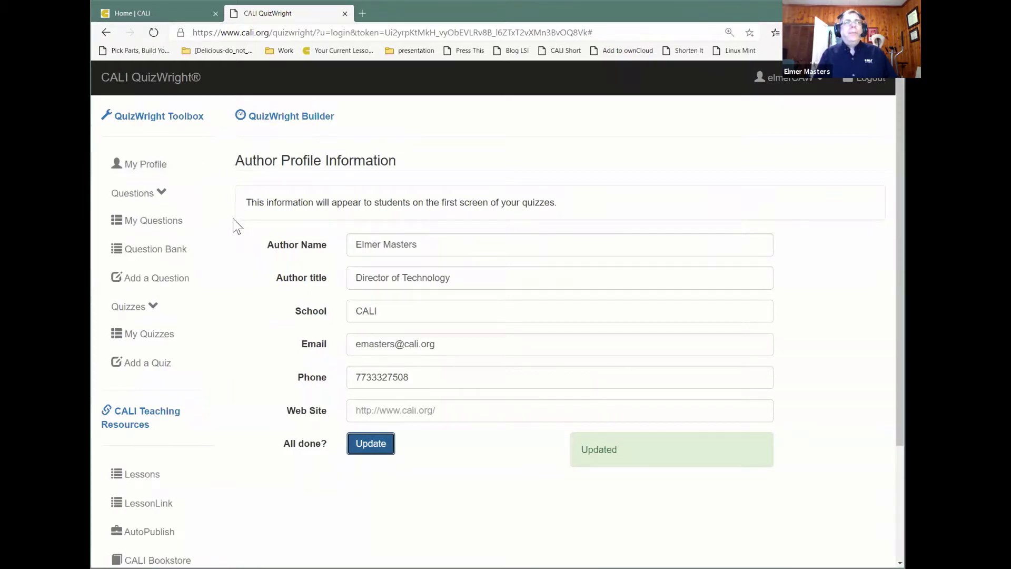
- Open the Question Bank and search the page for "contract formatio"
left_click(165, 258)
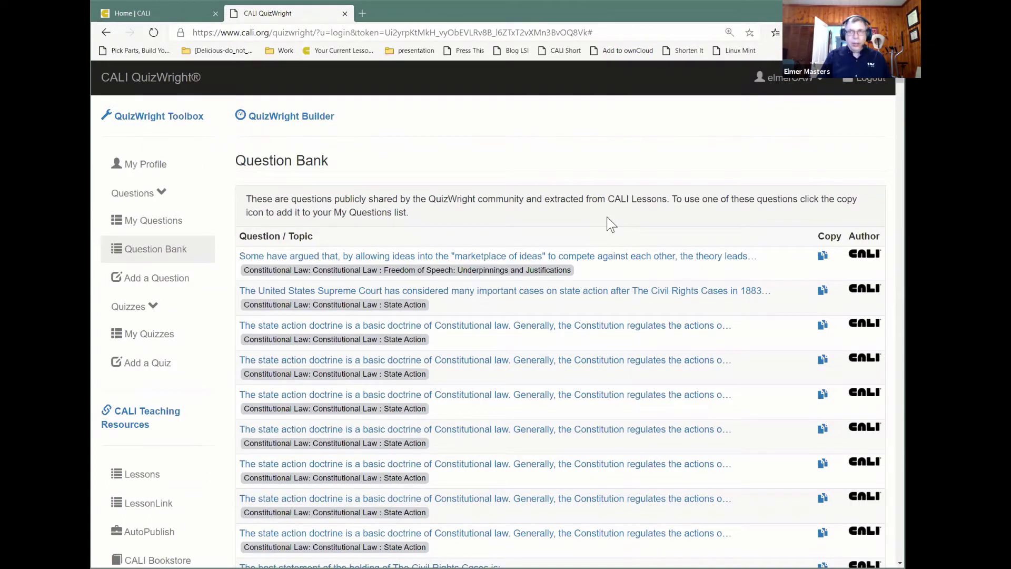
key("ctrl+f")
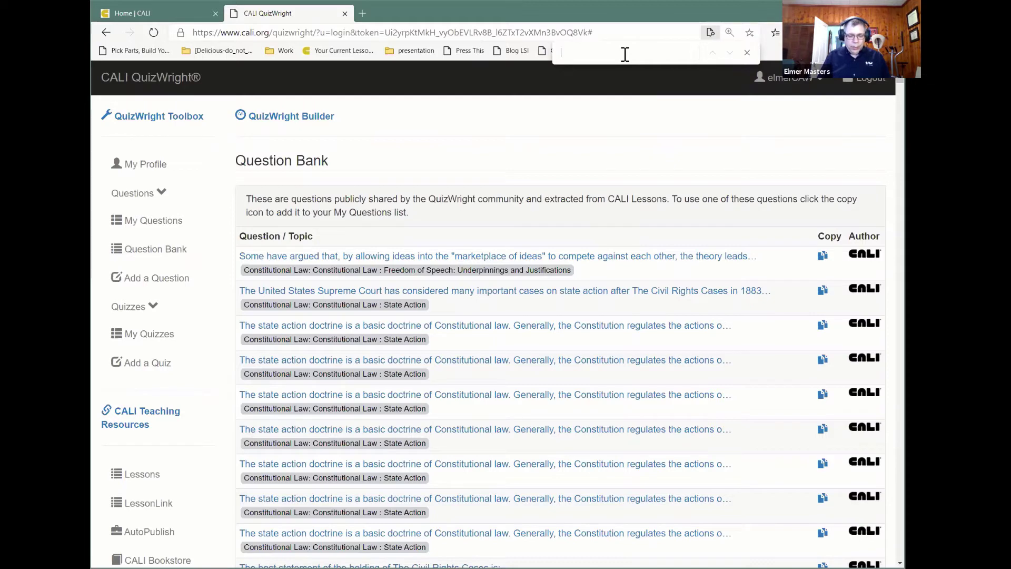
type("cont")
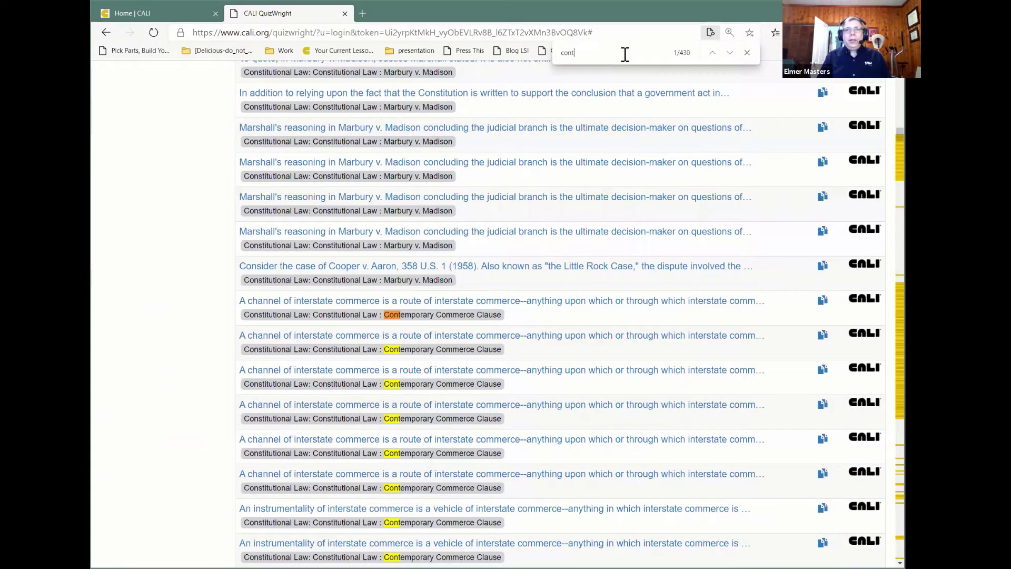
type("ract")
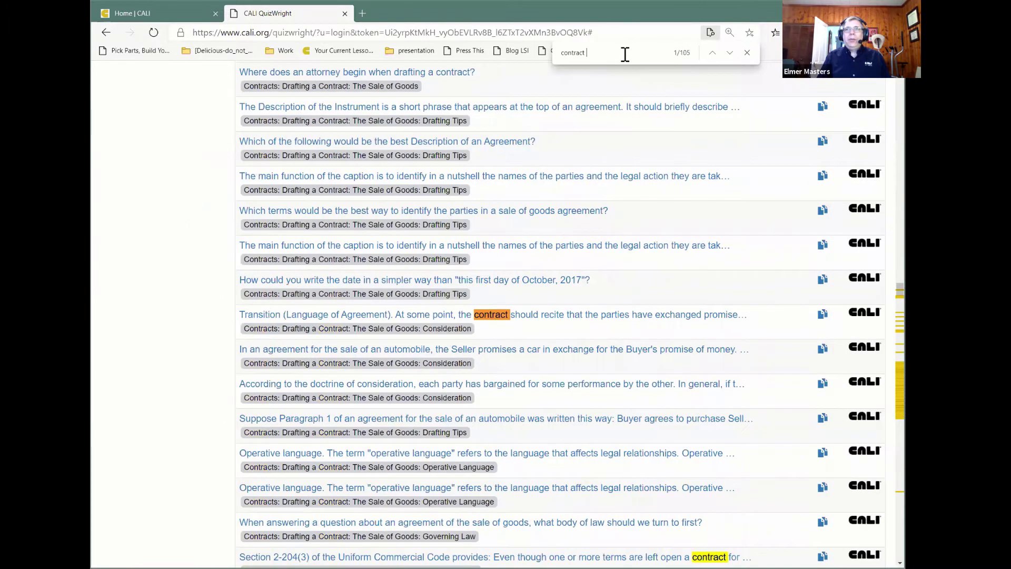
type(" forma")
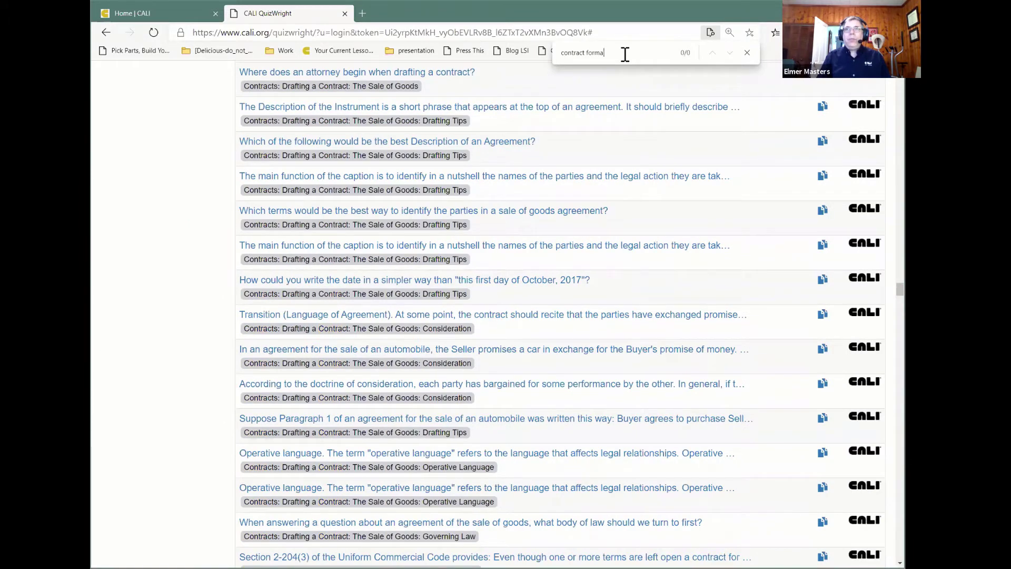
type("tio")
- Change the Question Bank page search to "contract terms"
key("BackSpace")
key("BackSpace")
key("BackSpace")
key("BackSpace")
key("BackSpace")
key("BackSpace")
key("BackSpace")
key("BackSpace")
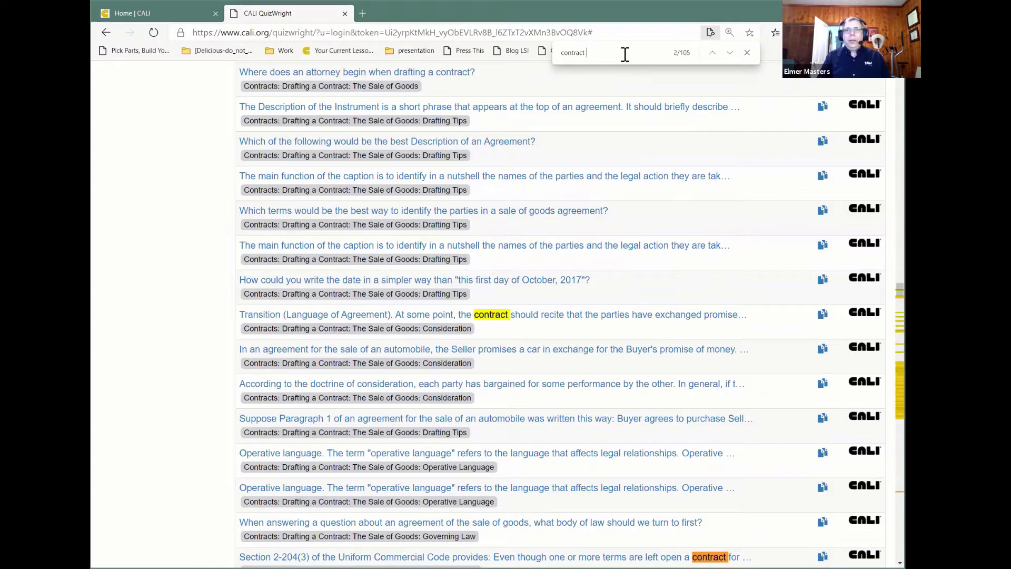
type("t")
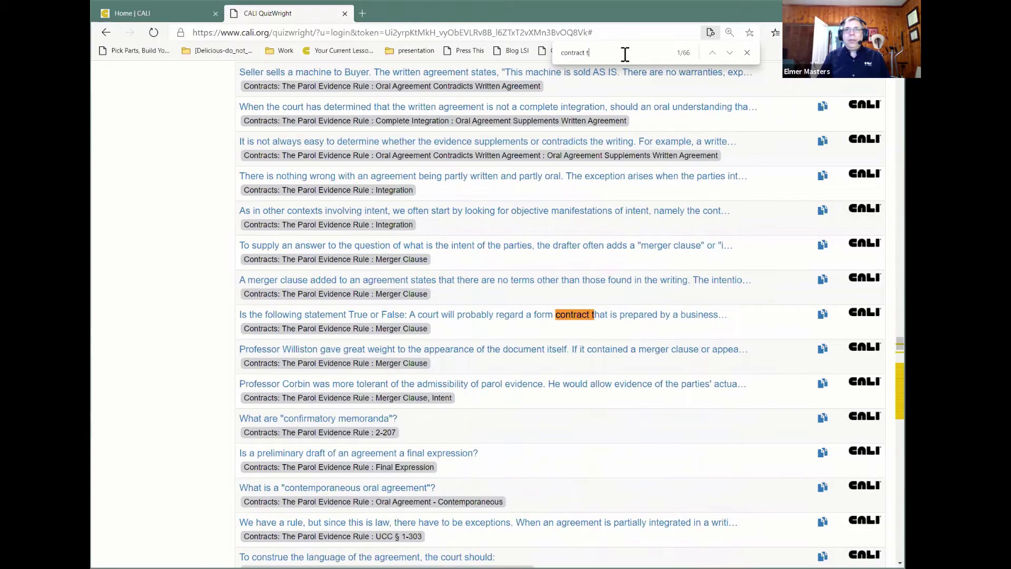
type("ern")
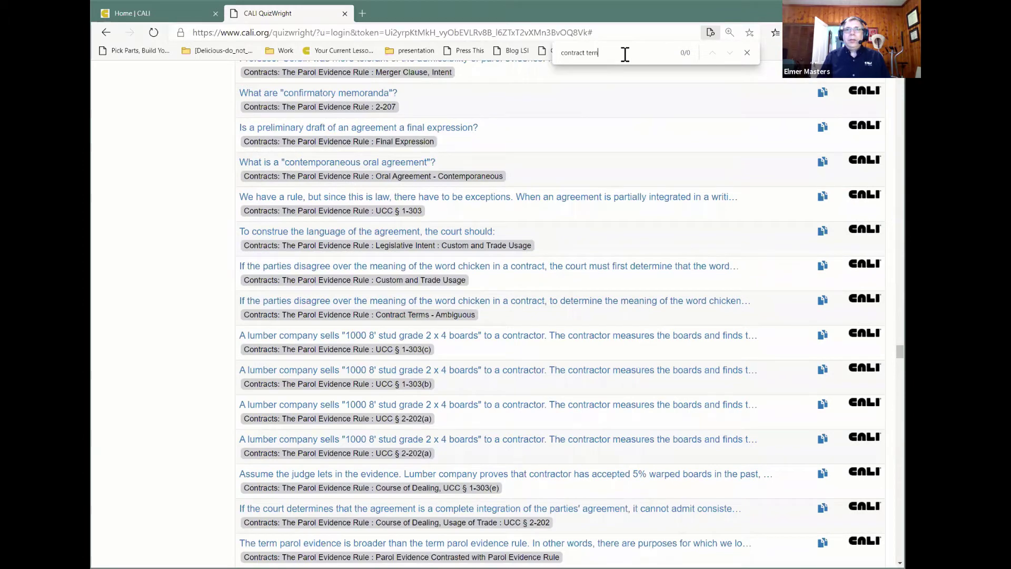
key("BackSpace")
type("ms")
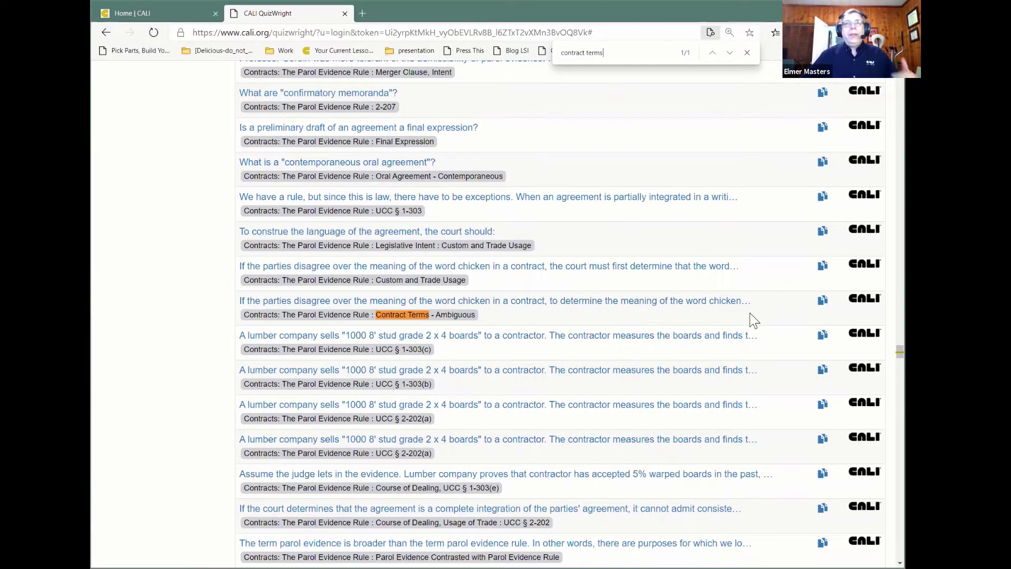
- Review the ambiguous contract terms question about the word chicken, copy it to My Questions, and close the page search
left_click(634, 305)
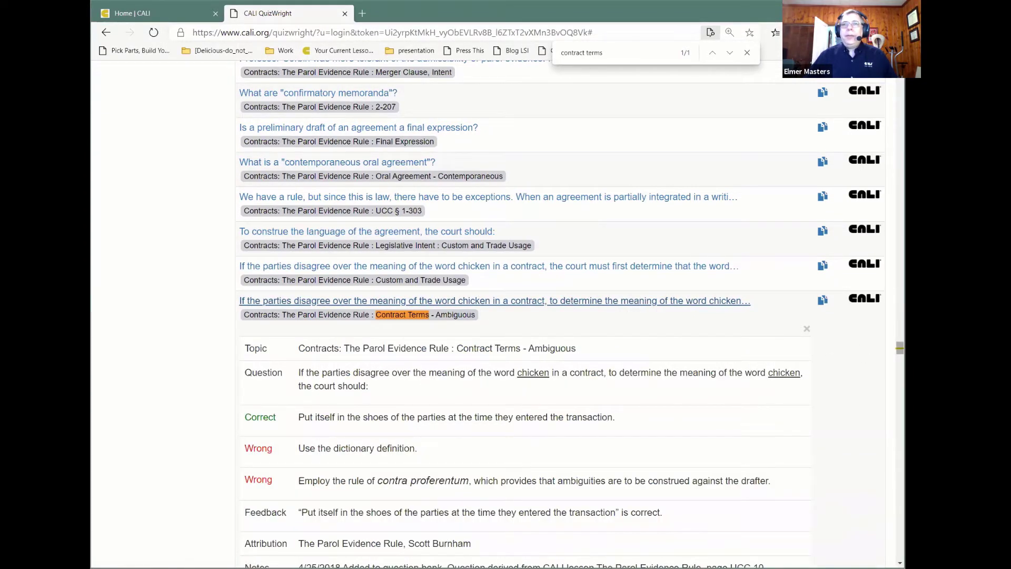
scroll(560, 315, "down", 1)
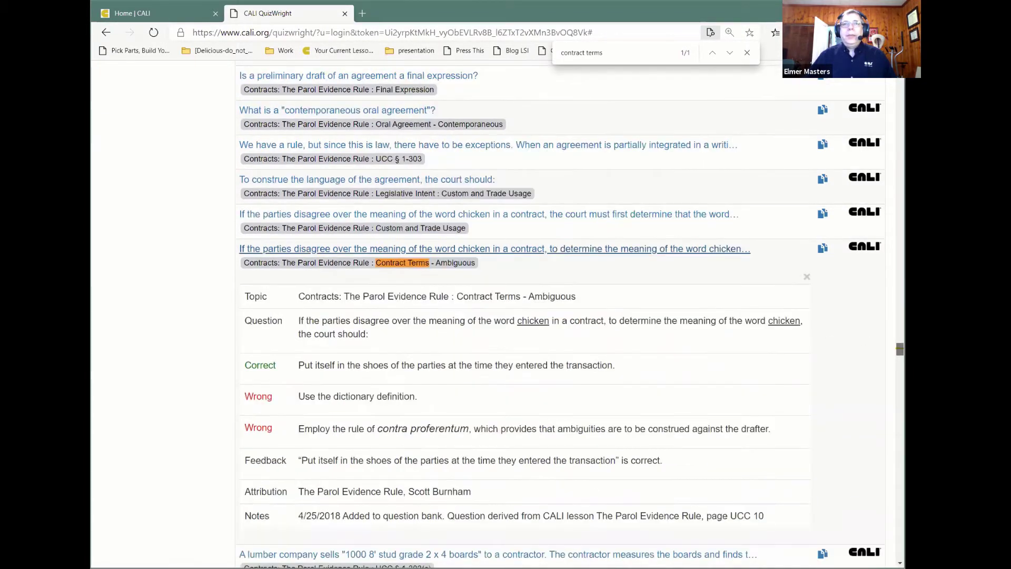
scroll(772, 323, "down", 2)
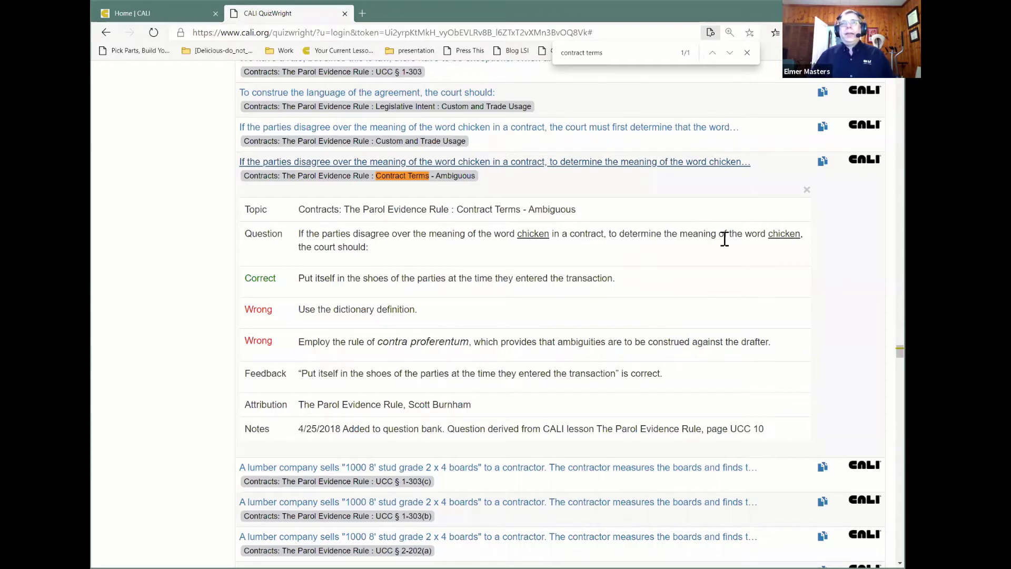
left_click(824, 163)
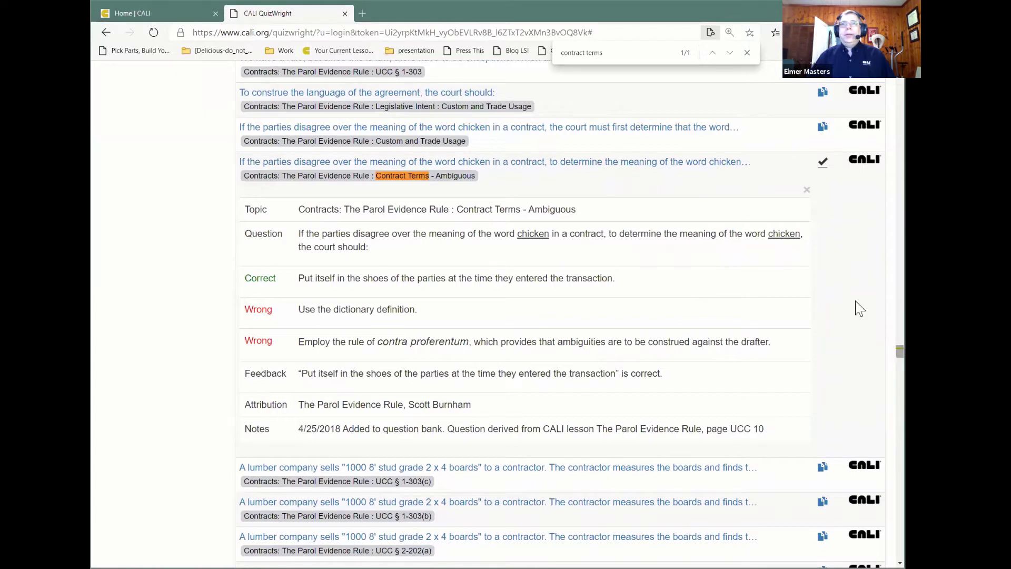
left_click(748, 53)
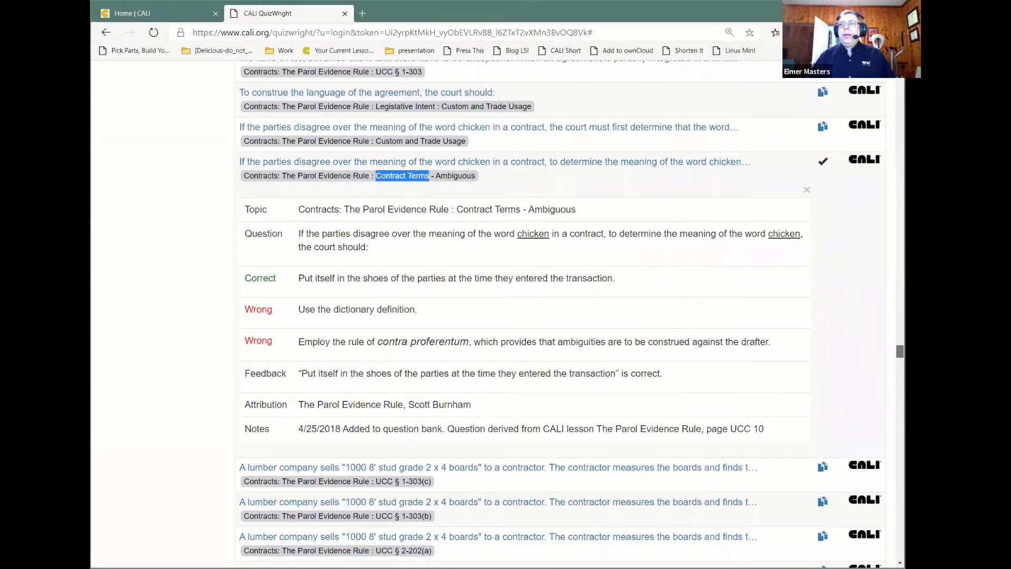
- Return from the Question Bank to the My Questions list
scroll(524, 316, "up", 1)
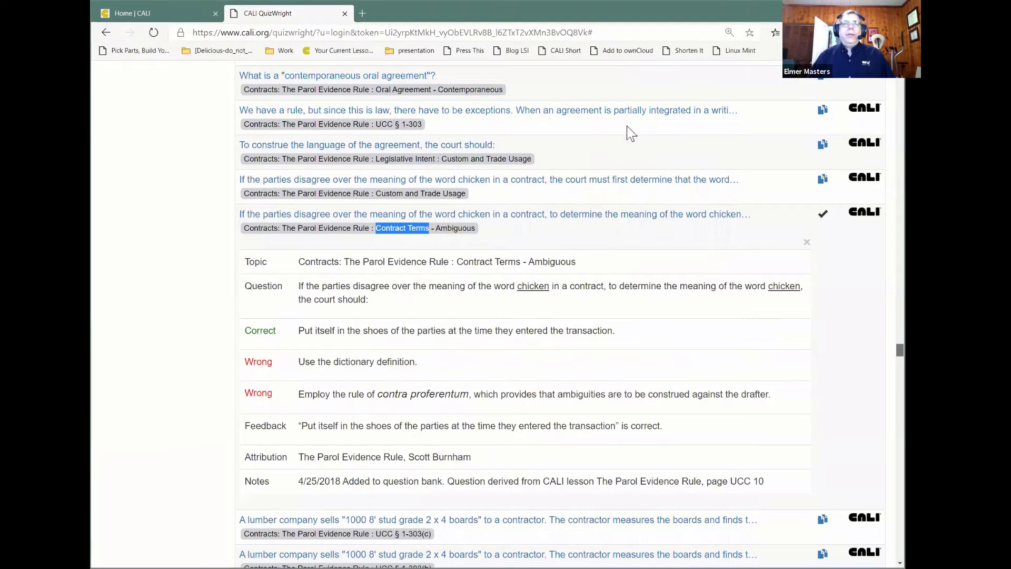
scroll(627, 131, "up", 10)
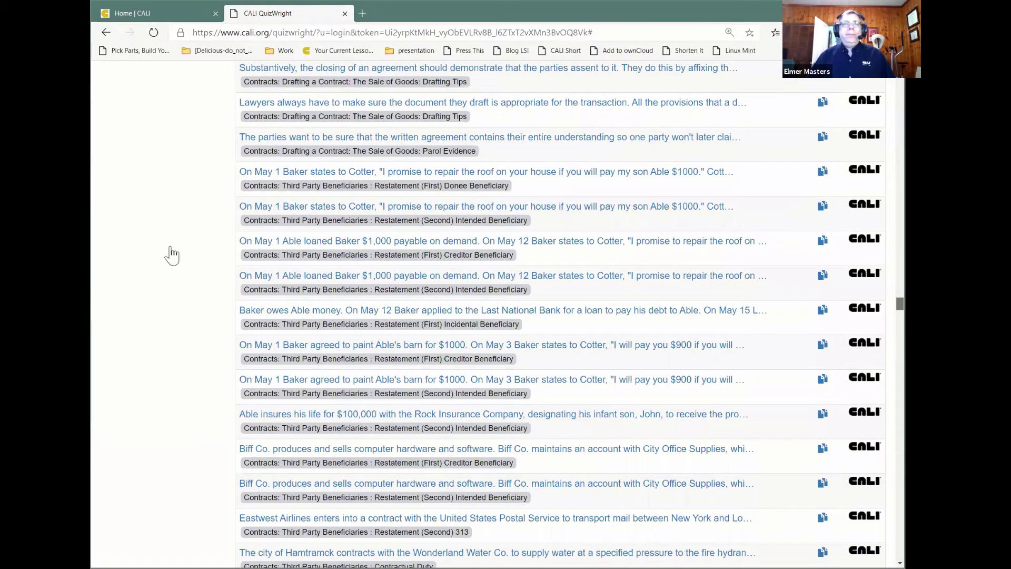
scroll(166, 255, "up", 2)
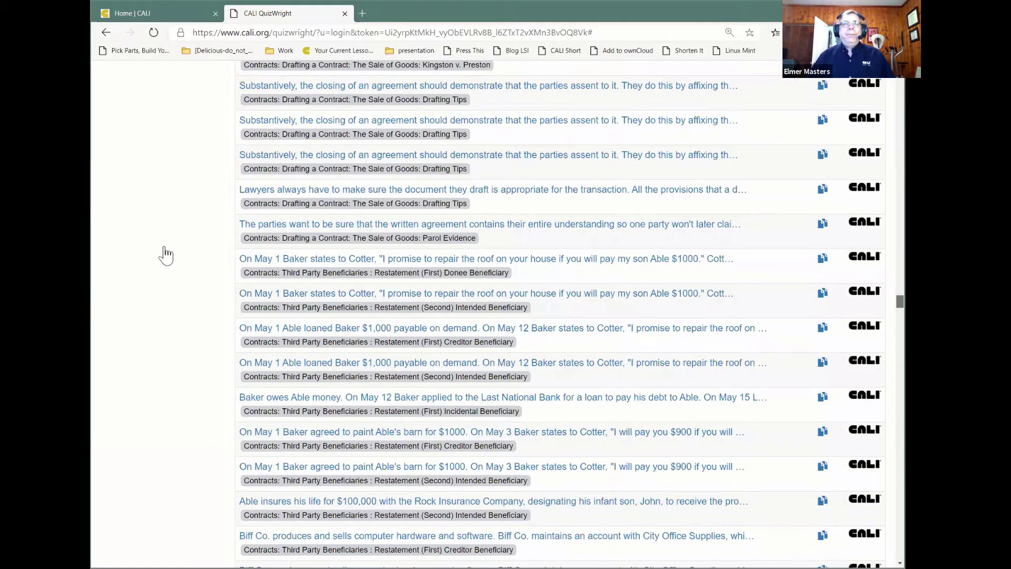
left_click(342, 226)
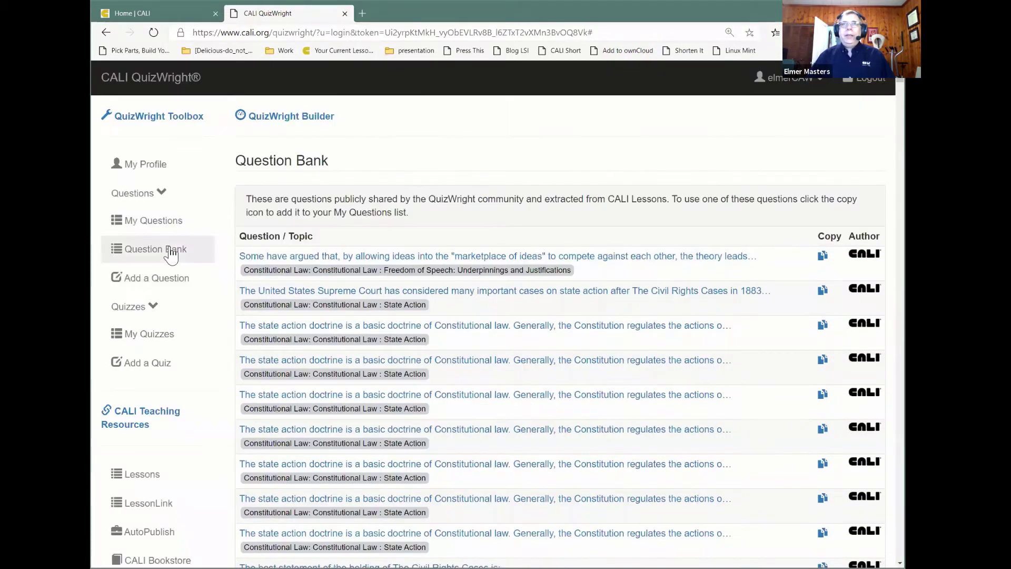
left_click(153, 226)
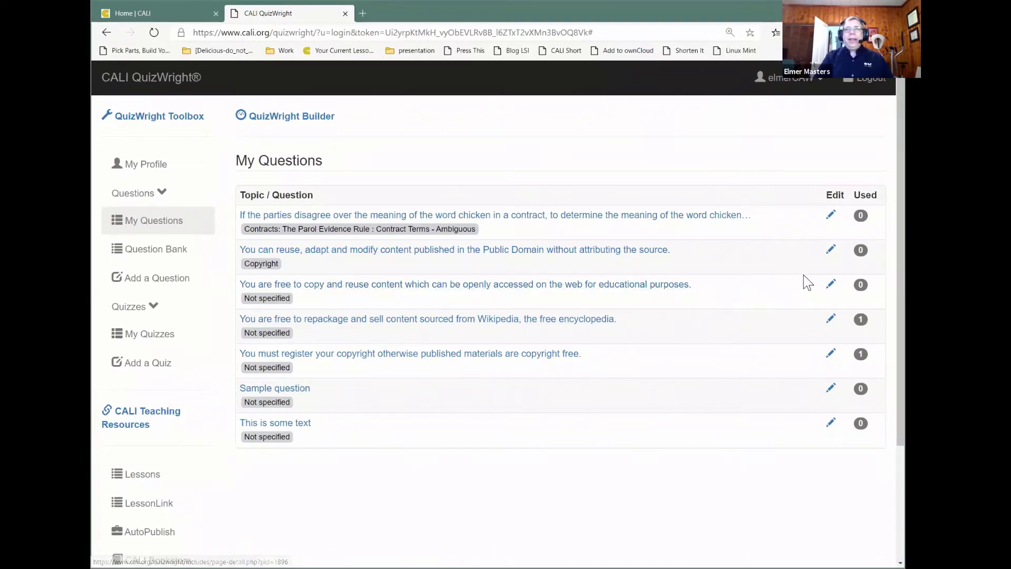
- Open the Copyright question about reusing Public Domain content for editing and examine its answer, feedback, topic and sharing fields
left_click(832, 254)
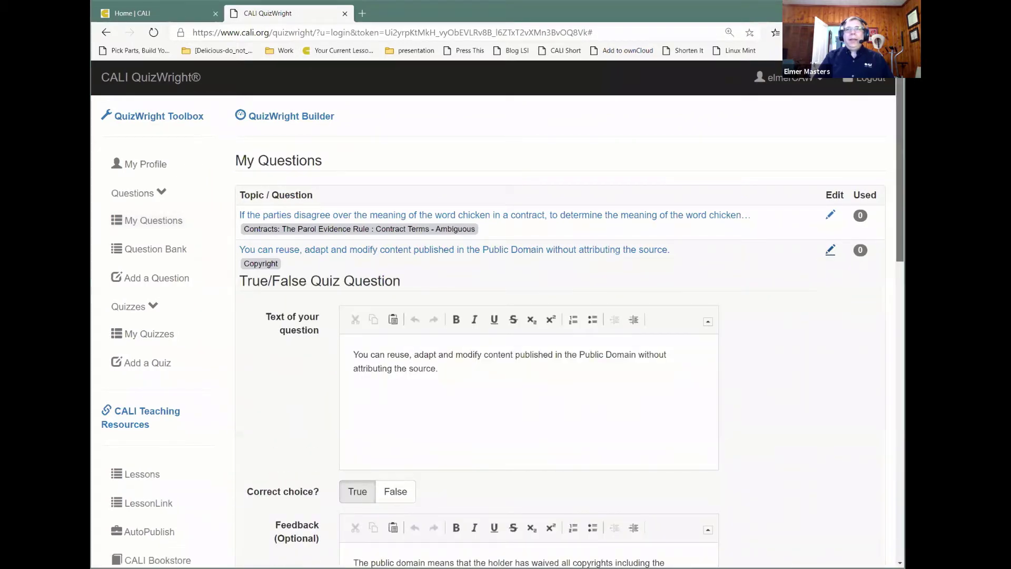
scroll(498, 316, "down", 2)
scroll(497, 316, "down", 1)
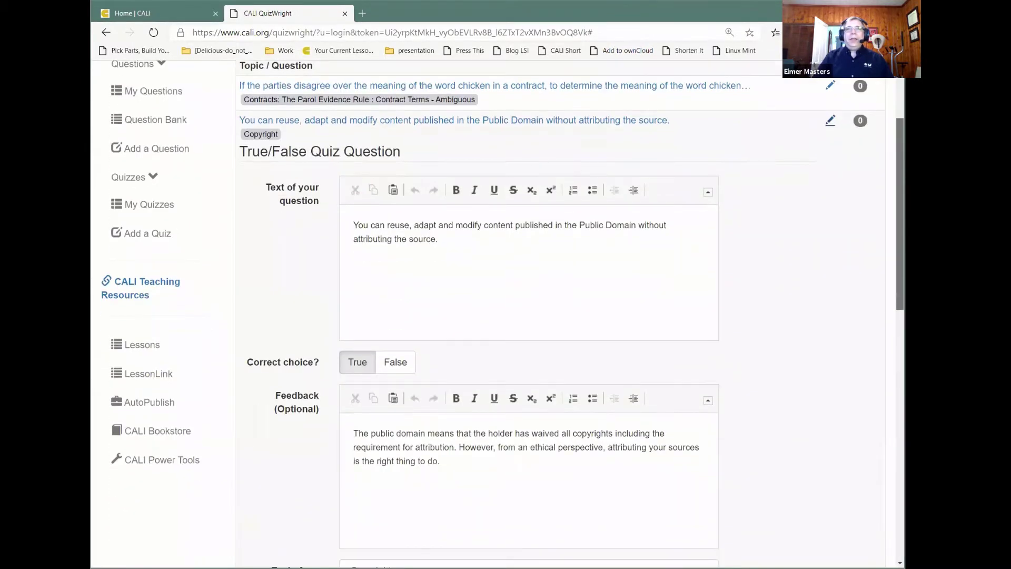
scroll(497, 316, "down", 2)
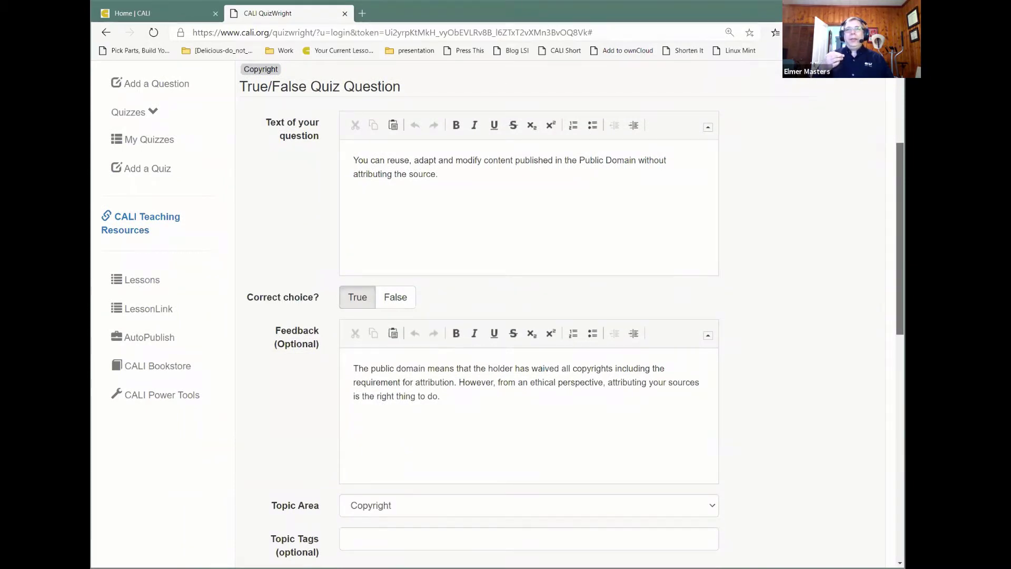
scroll(497, 316, "down", 2)
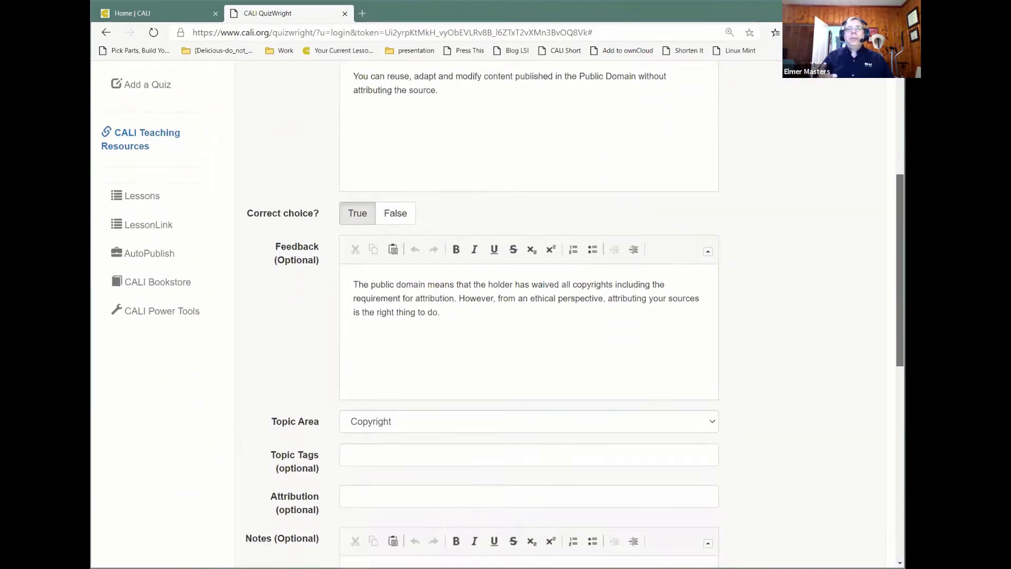
scroll(822, 254, "up", 4)
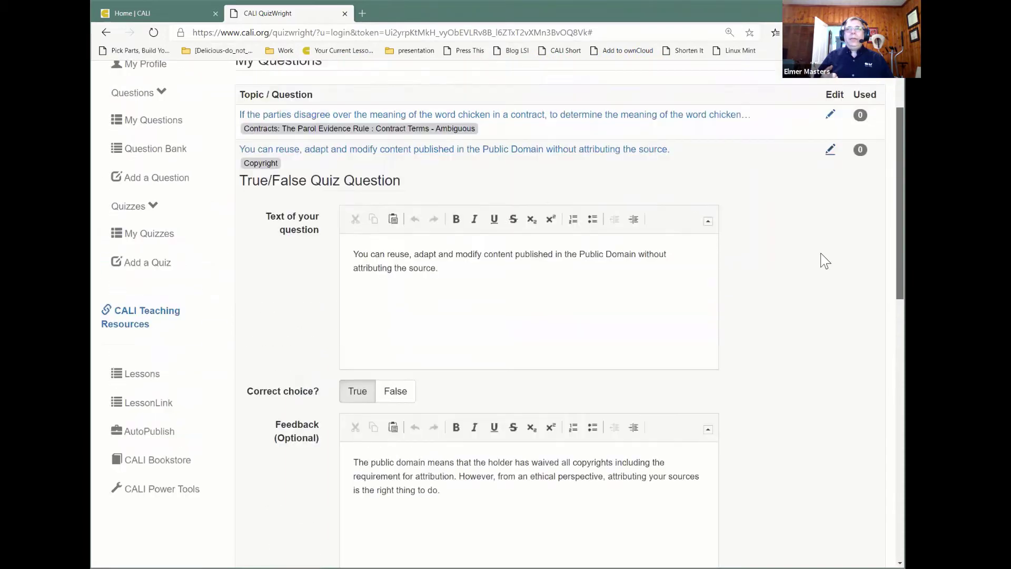
scroll(819, 221, "up", 1)
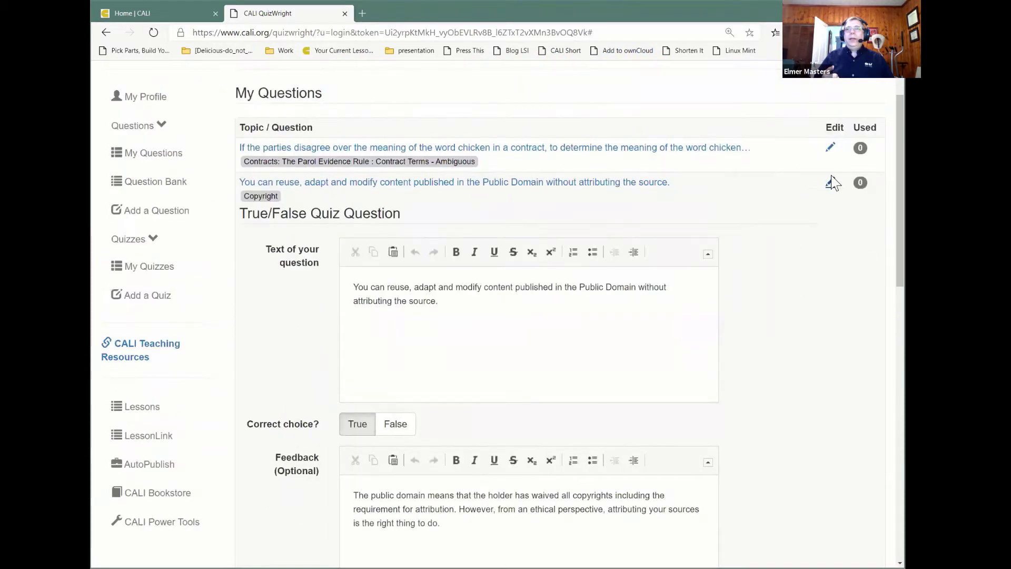
left_click(831, 183)
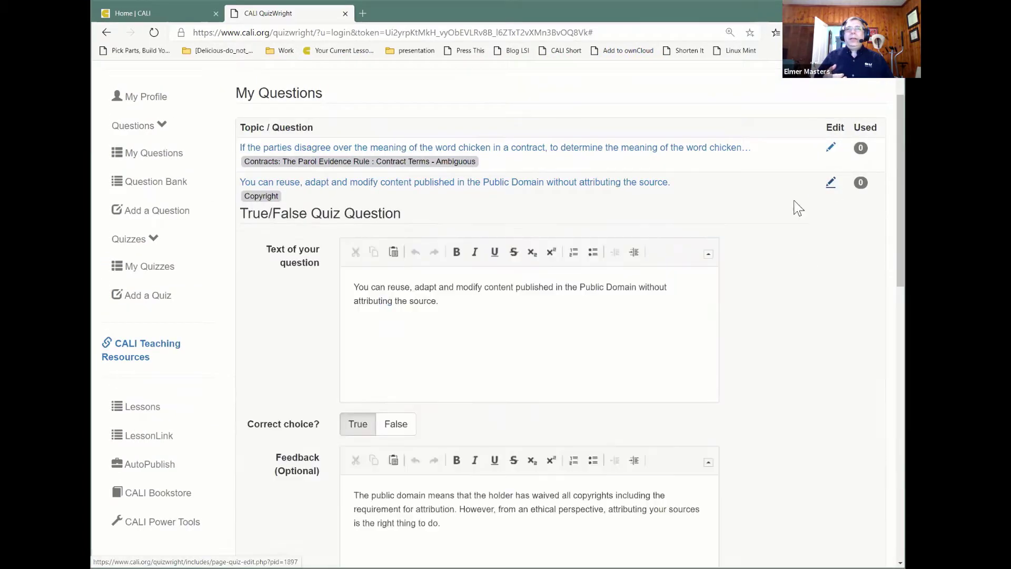
left_click(831, 183)
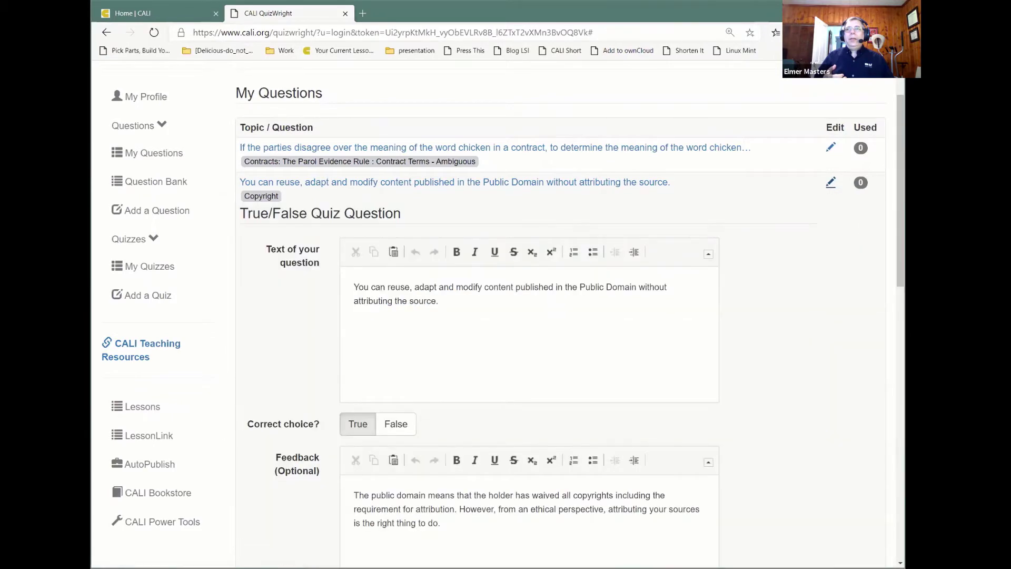
scroll(813, 325, "down", 7)
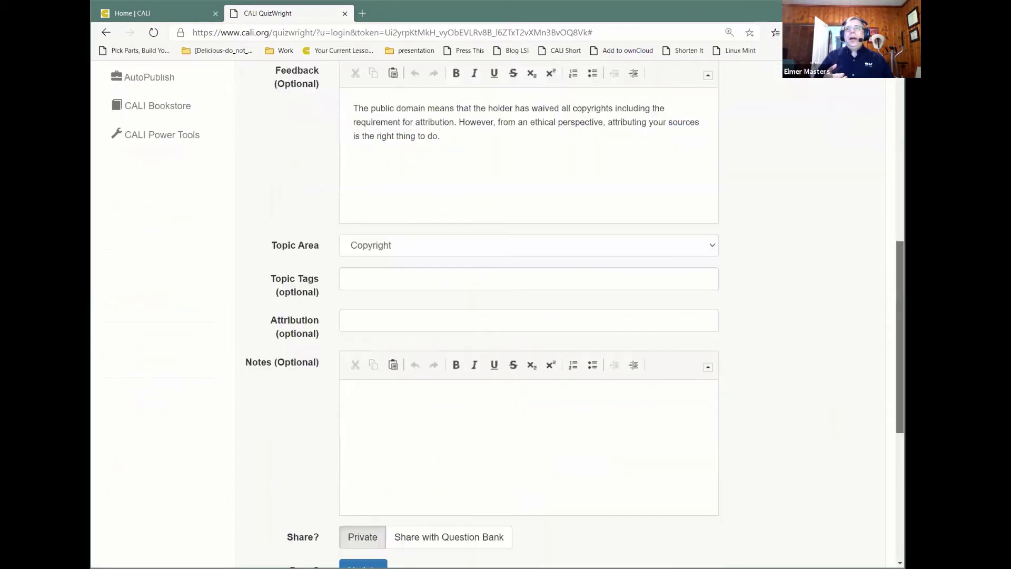
scroll(812, 325, "down", 6)
- Set the topic area of the question about copying openly accessed web content for educational purposes to Copyright and save the update
left_click(832, 275)
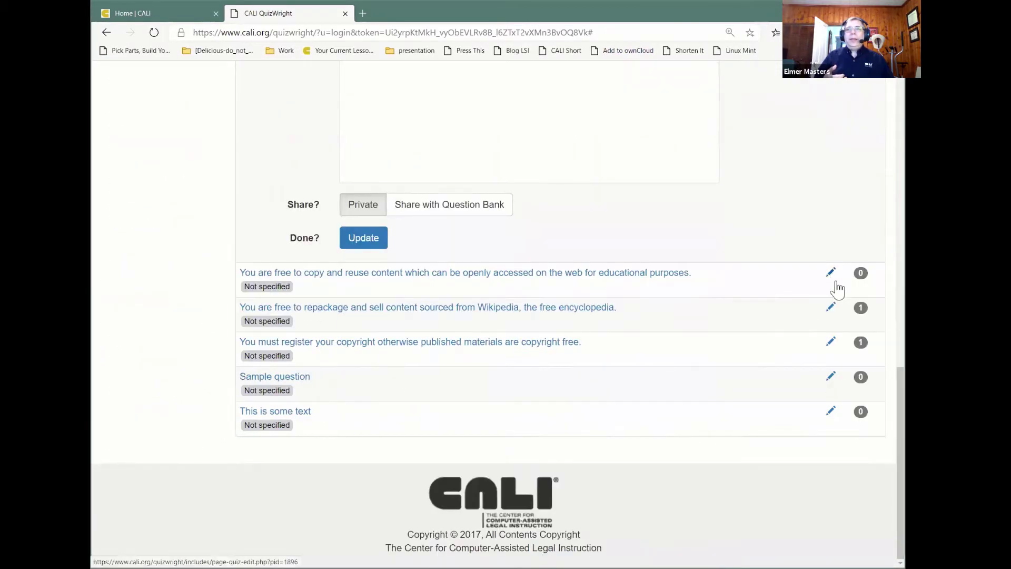
scroll(832, 276, "down", 1)
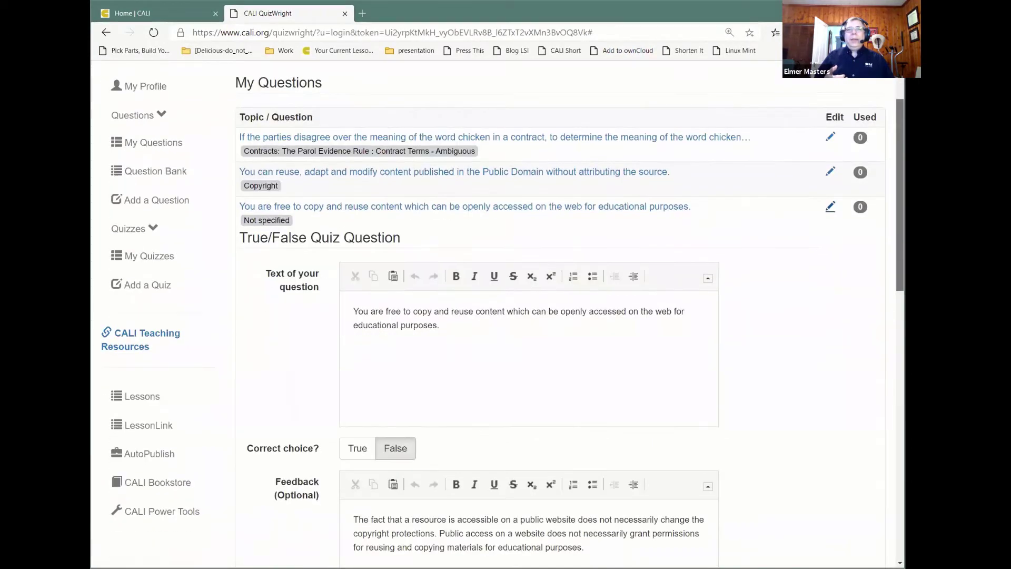
scroll(738, 337, "down", 7)
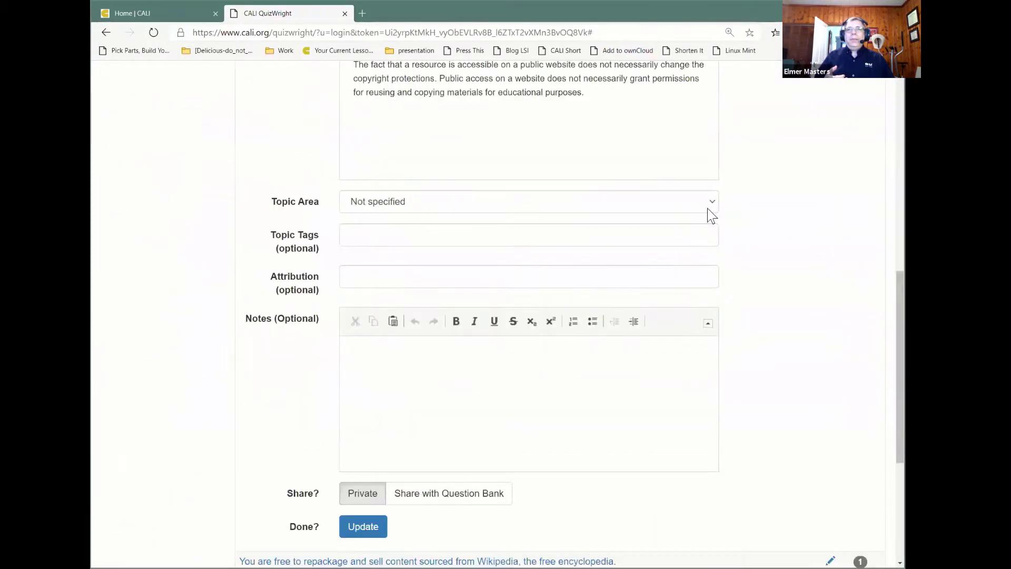
left_click(713, 203)
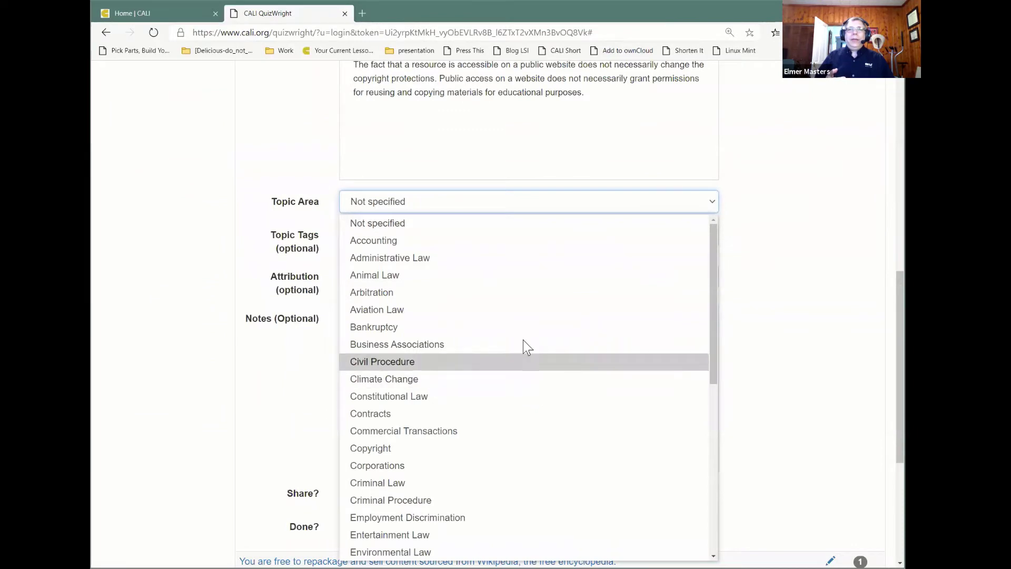
left_click(521, 446)
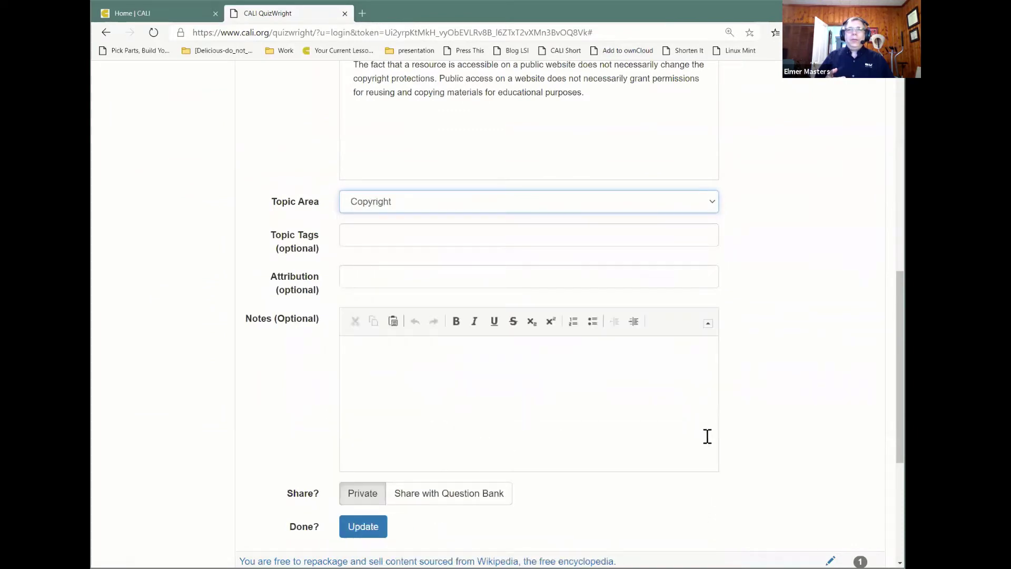
left_click(352, 534)
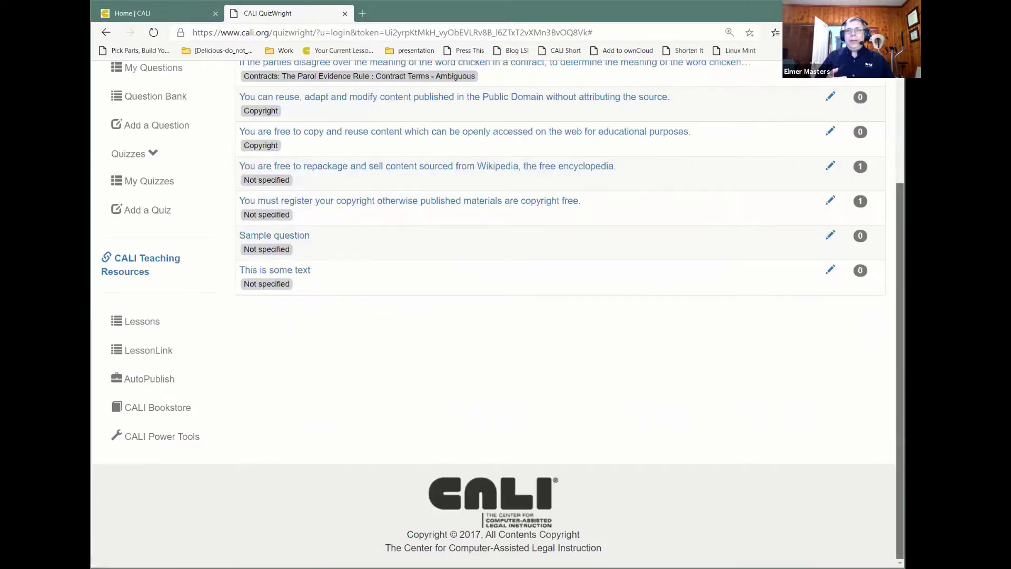
- Open My Quizzes, examine the details of the "Copyright registration and reuse" quiz, and return to the quiz list
scroll(498, 309, "up", 2)
scroll(498, 310, "up", 2)
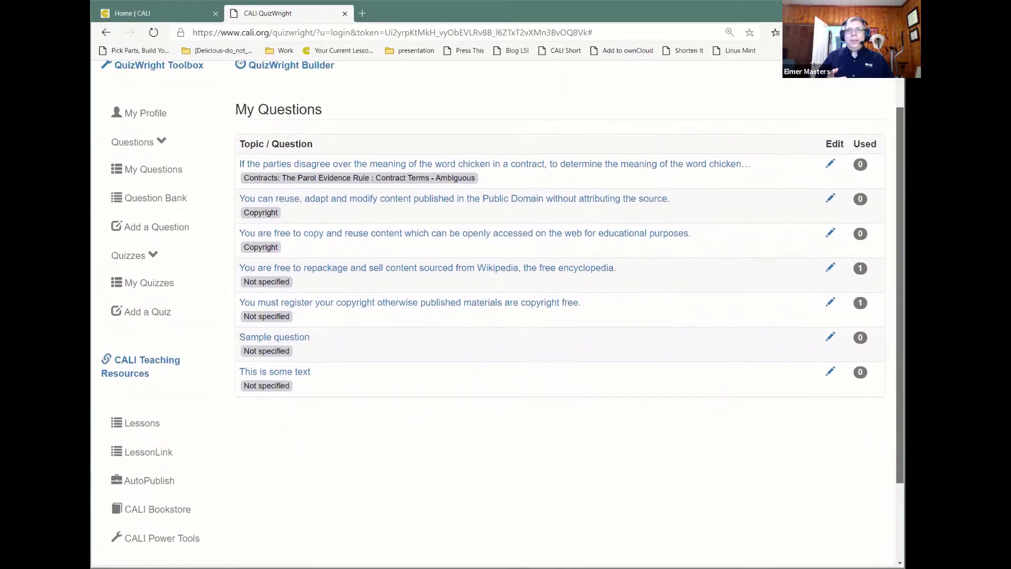
scroll(498, 313, "down", 1)
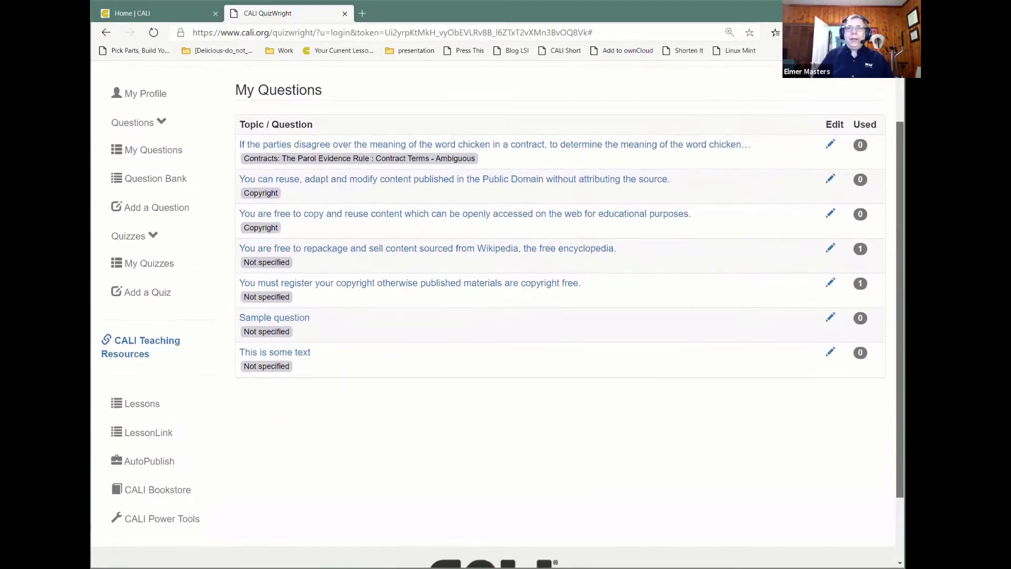
scroll(523, 247, "up", 1)
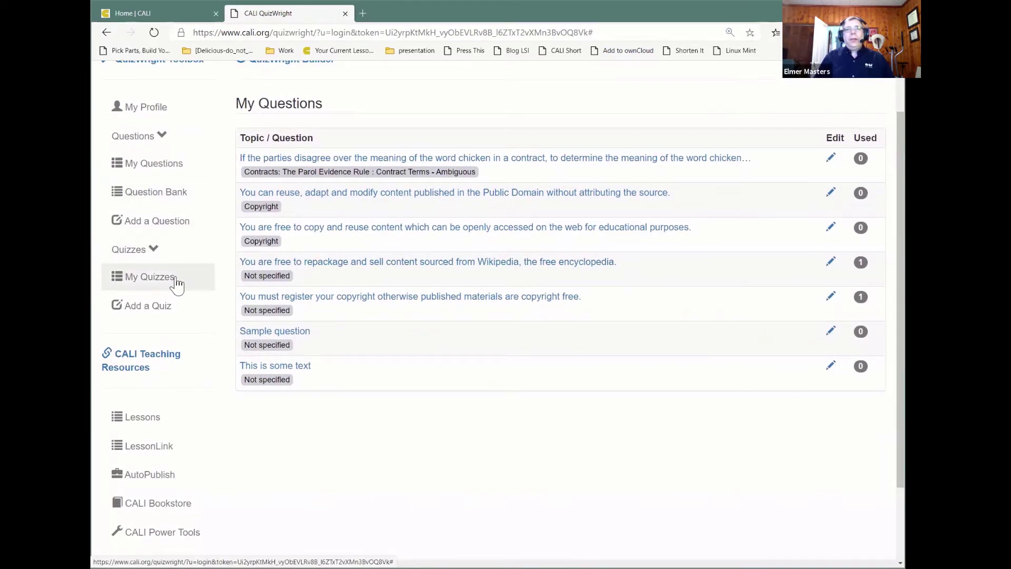
left_click(149, 283)
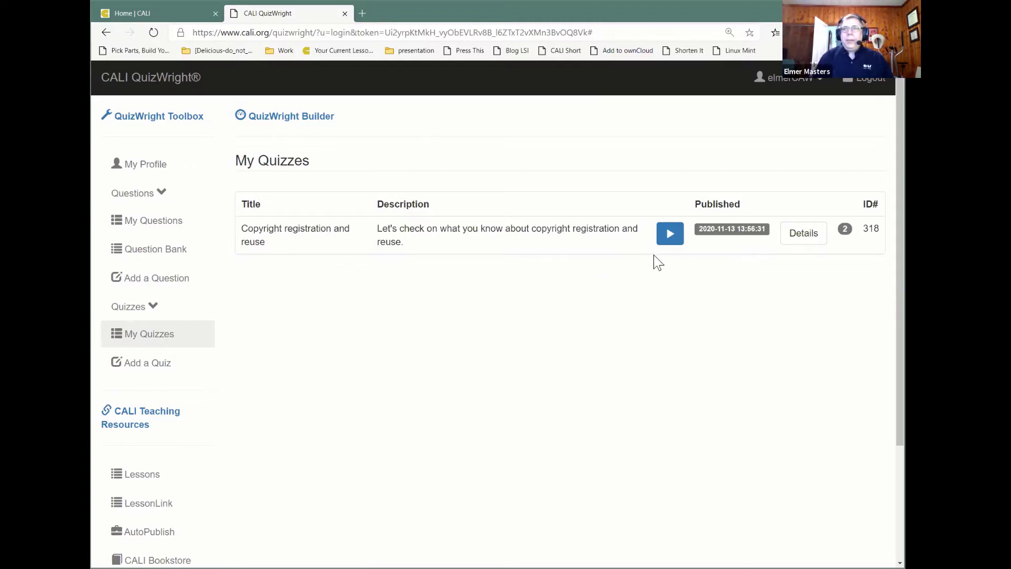
left_click(802, 233)
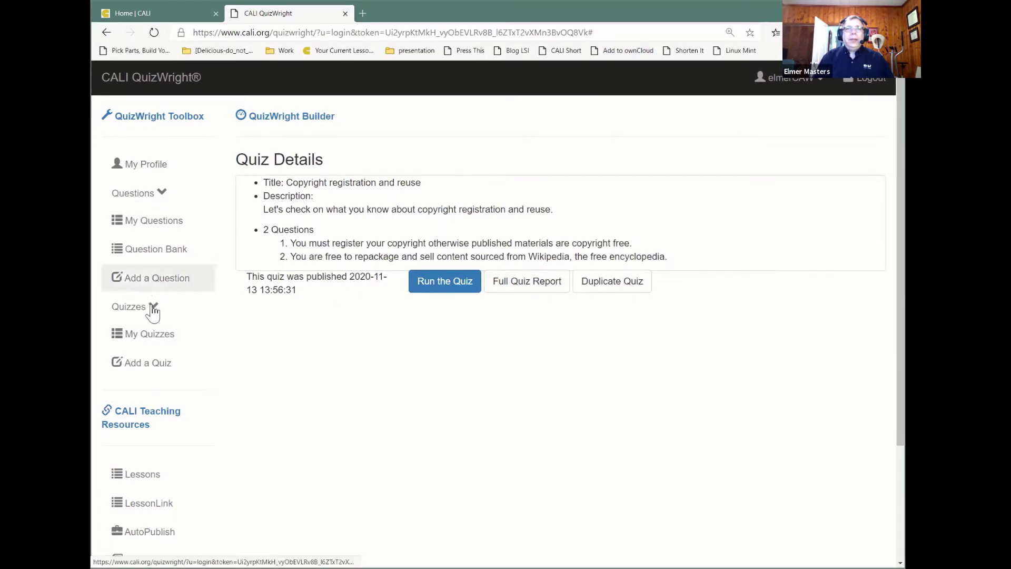
left_click(187, 334)
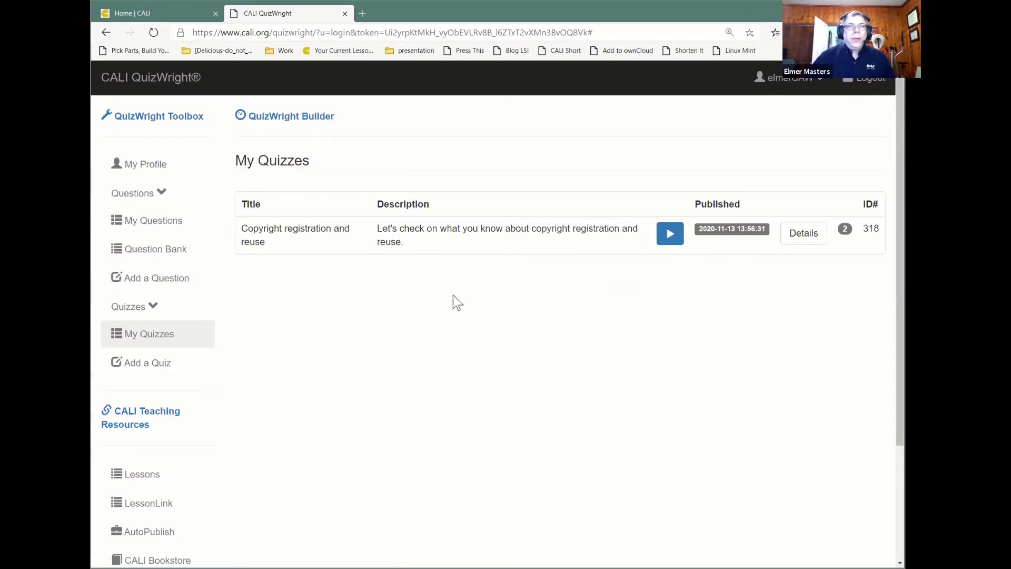
- Add a True/False question reading "You will not infringe copyright as long as you don't make money from the use of the materials." with "copyright" bold
left_click(151, 288)
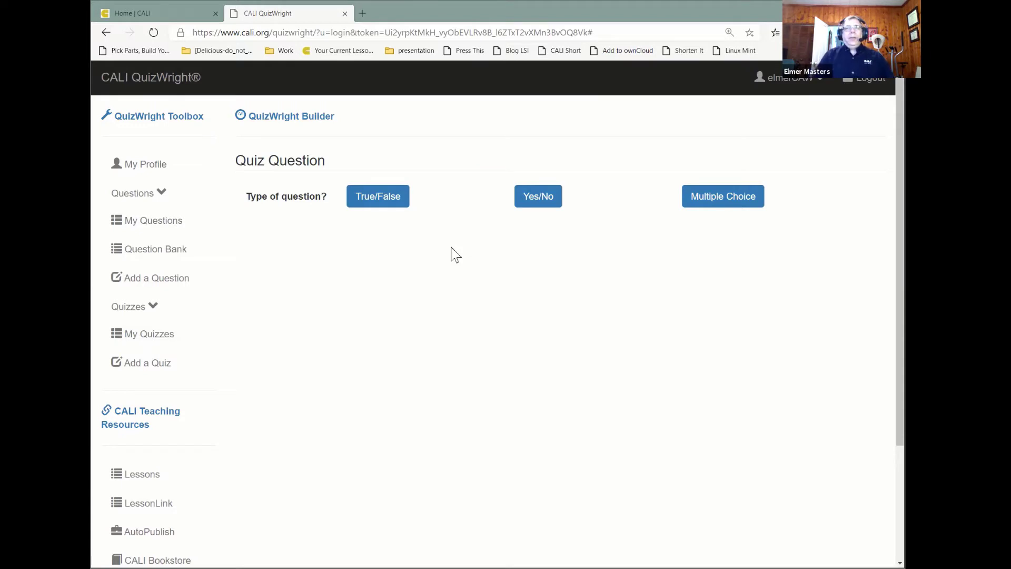
left_click(381, 202)
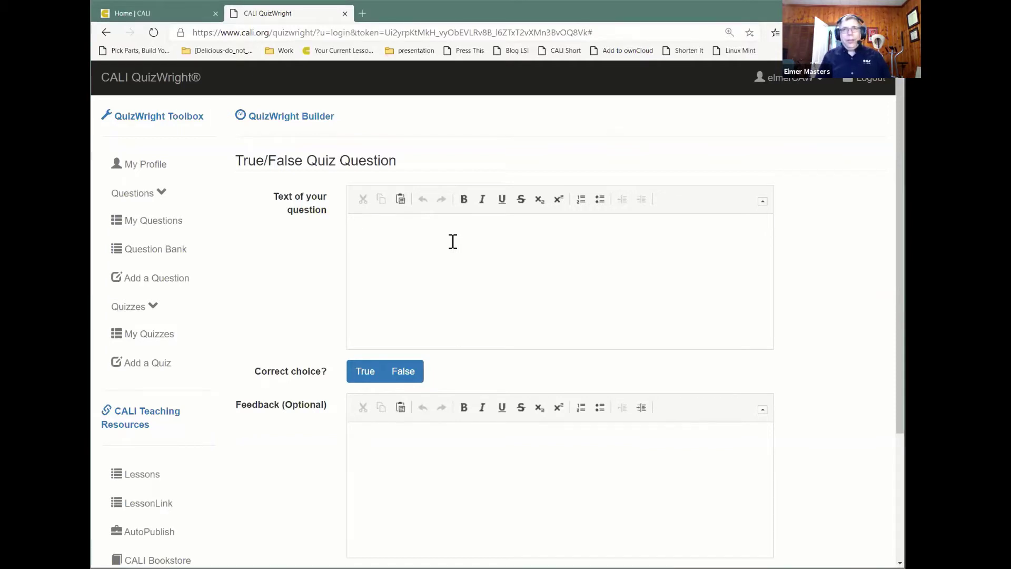
type("You will not infringe copyright as long as you don't make money from the use of the materials.")
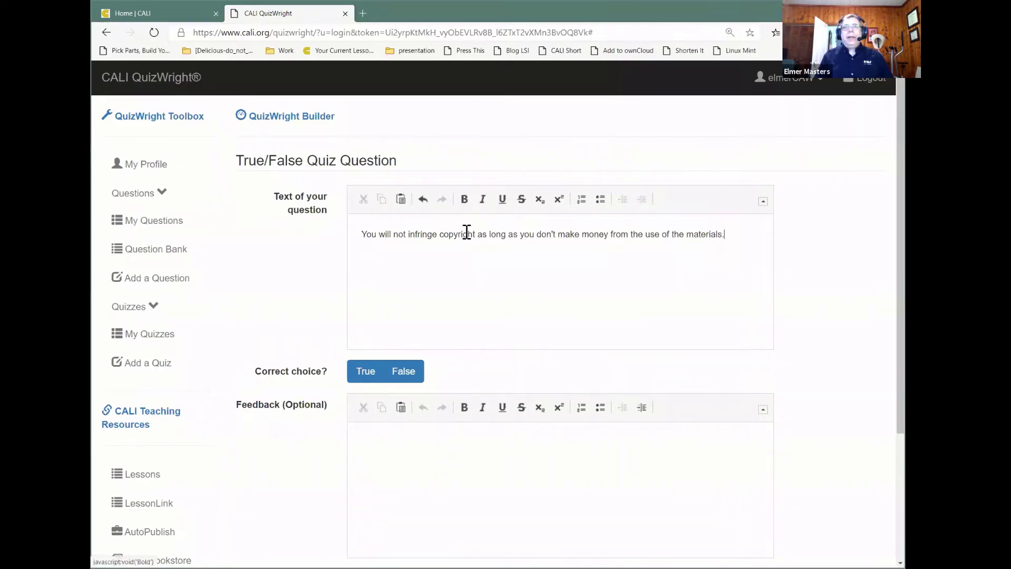
left_click_drag(439, 233, 473, 233)
left_click(466, 202)
left_click(500, 263)
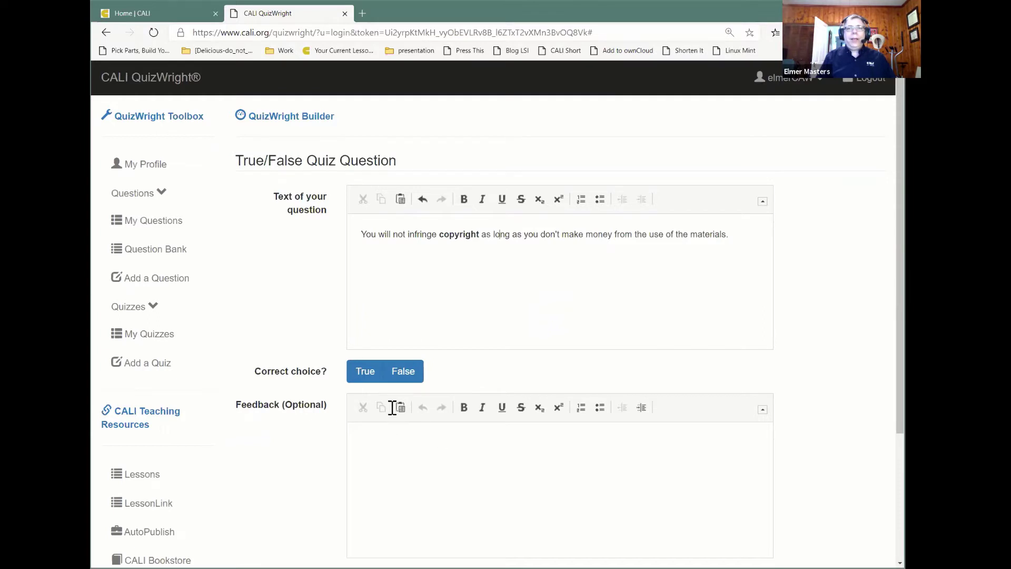
- Mark False correct and enter feedback "The reuse of all rights reserved materials without permission of the copyright holder for non-profit purposes would constitute a breach of copyright."
left_click(403, 376)
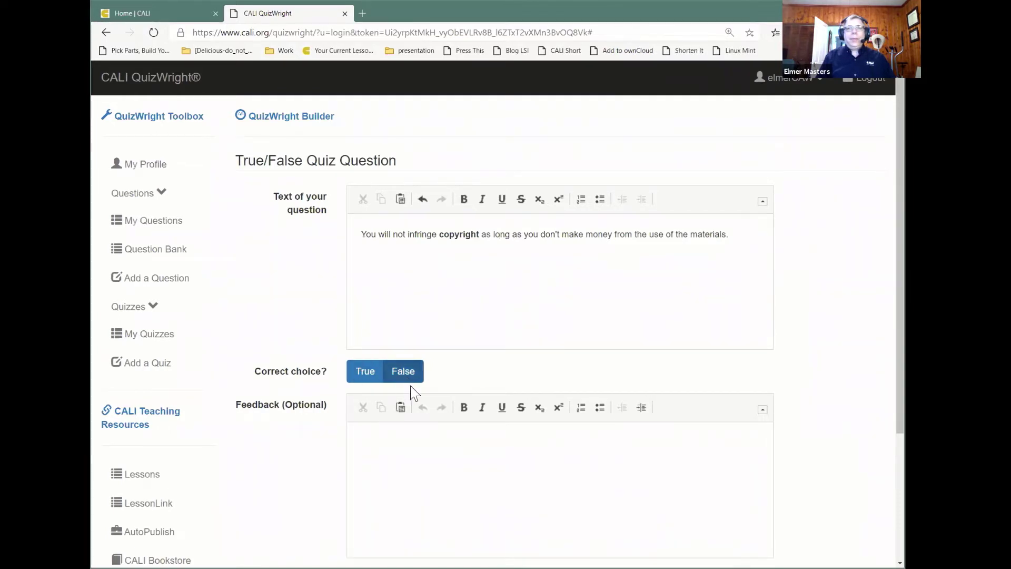
left_click(383, 462)
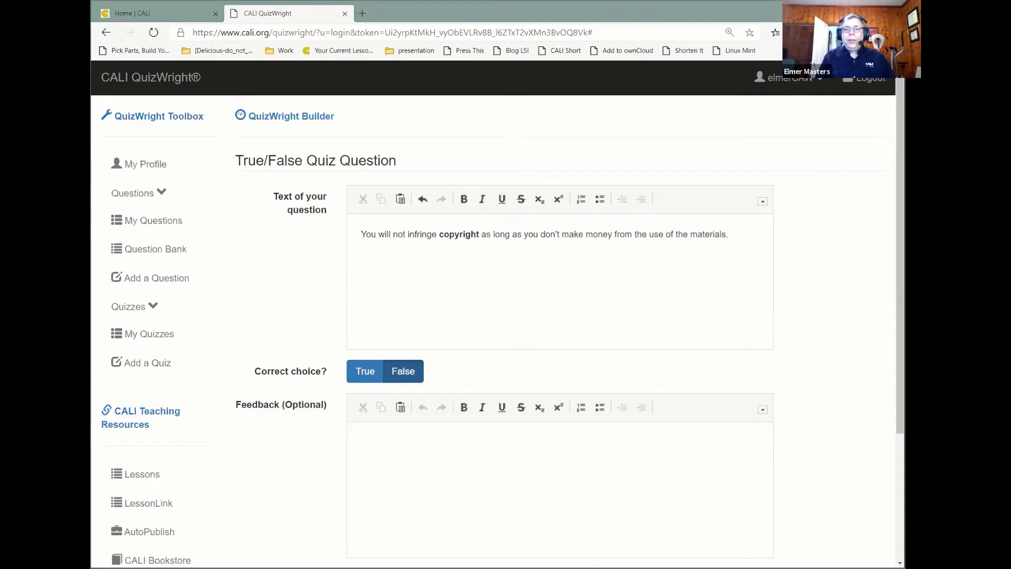
left_click(468, 455)
type("The reuse of all rights reserved materials without permission of the copyright holder for non-profit purposes would constitut")
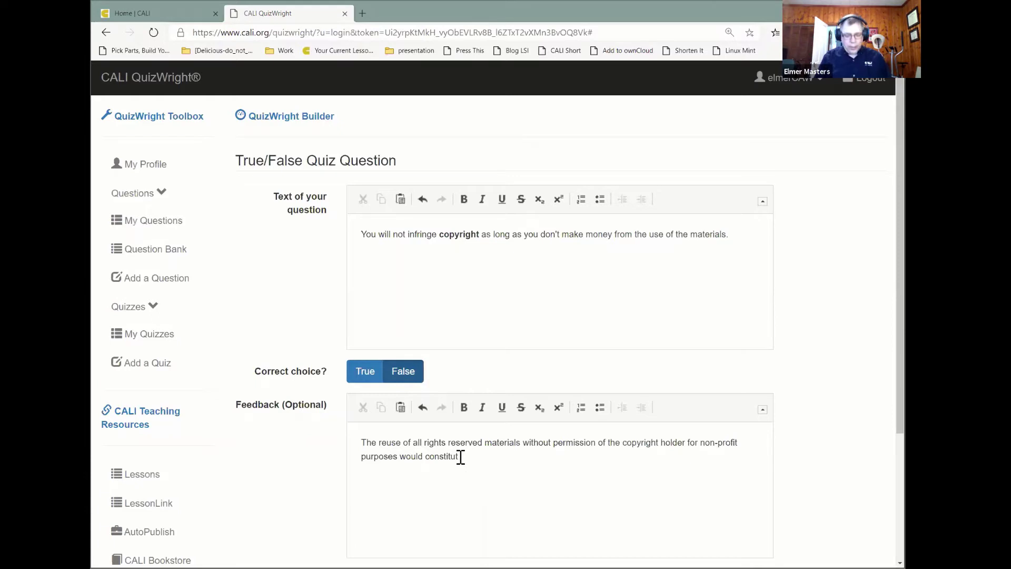
type("a breach of copyright.")
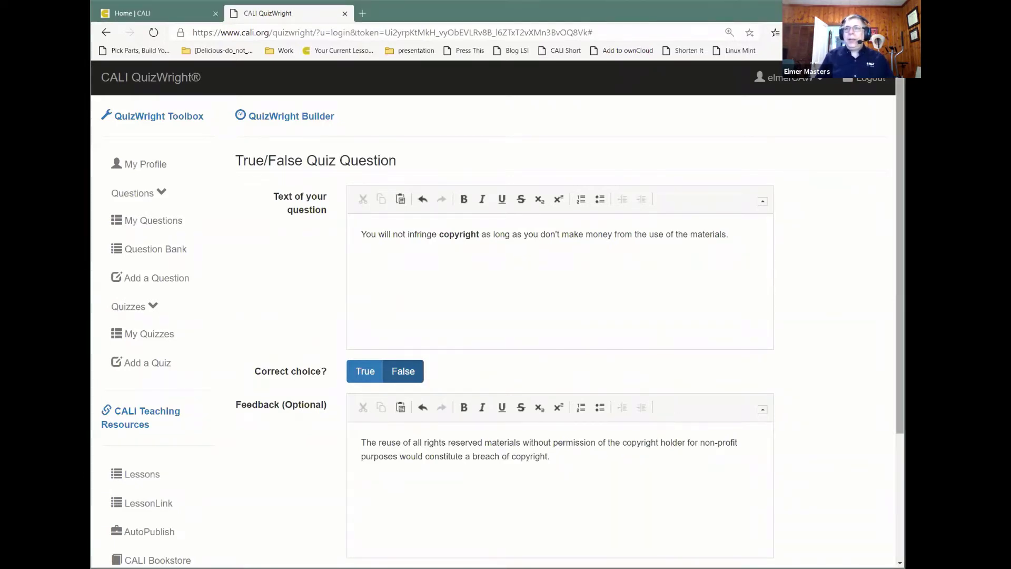
- Save the True/False question with the option to add another question, and open the My Questions list
scroll(900, 253, "down", 2)
scroll(564, 379, "down", 2)
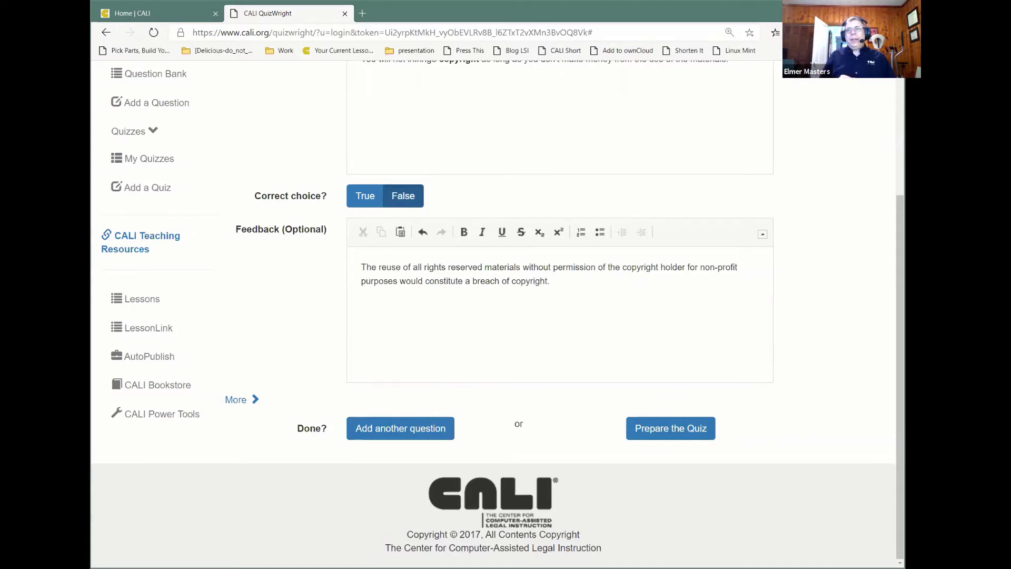
scroll(497, 314, "up", 2)
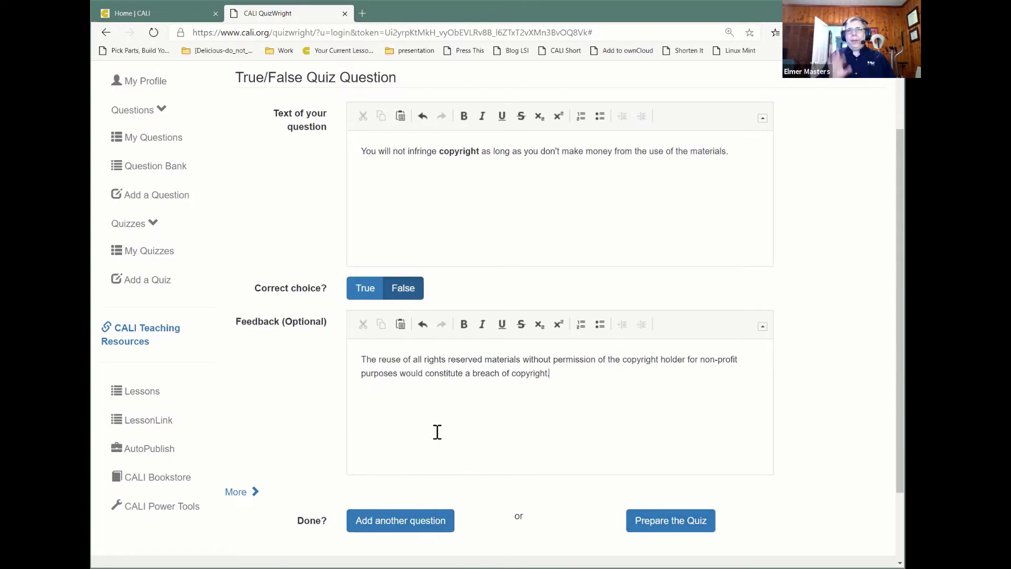
left_click(399, 523)
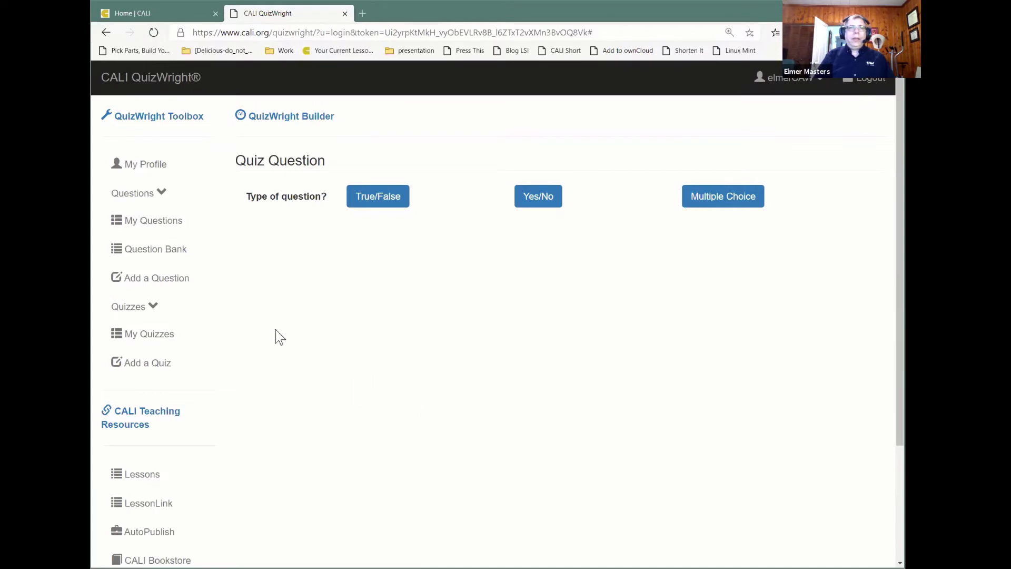
left_click(159, 233)
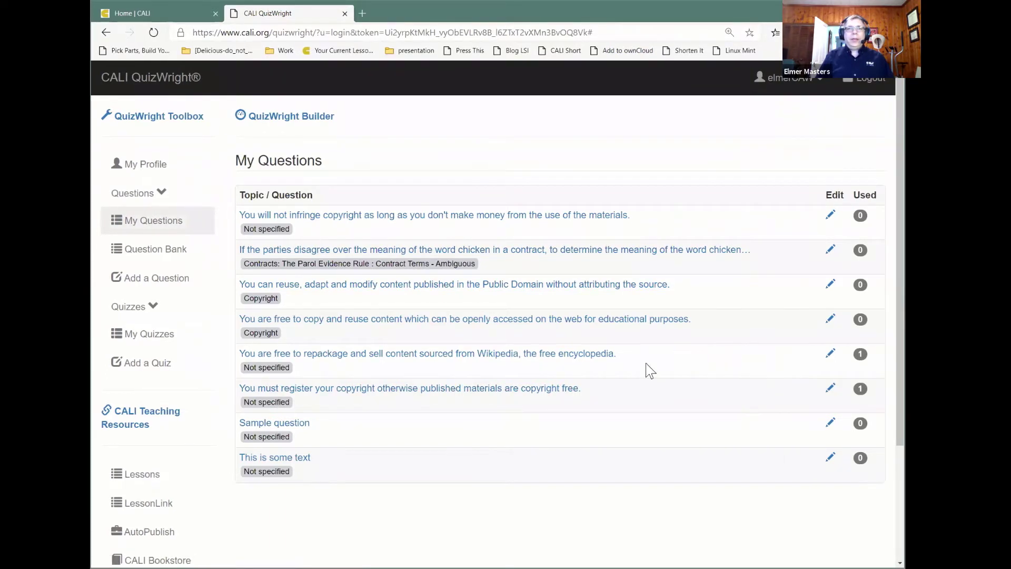
- Start a new quiz and filter the selectable questions to show all of them instead of only the unassigned ones
left_click(160, 372)
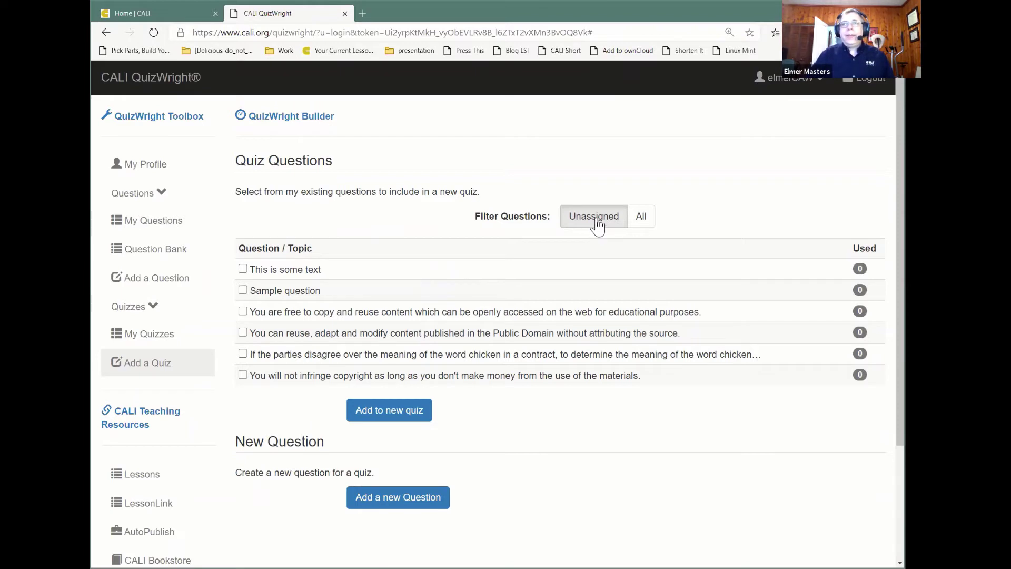
left_click(641, 218)
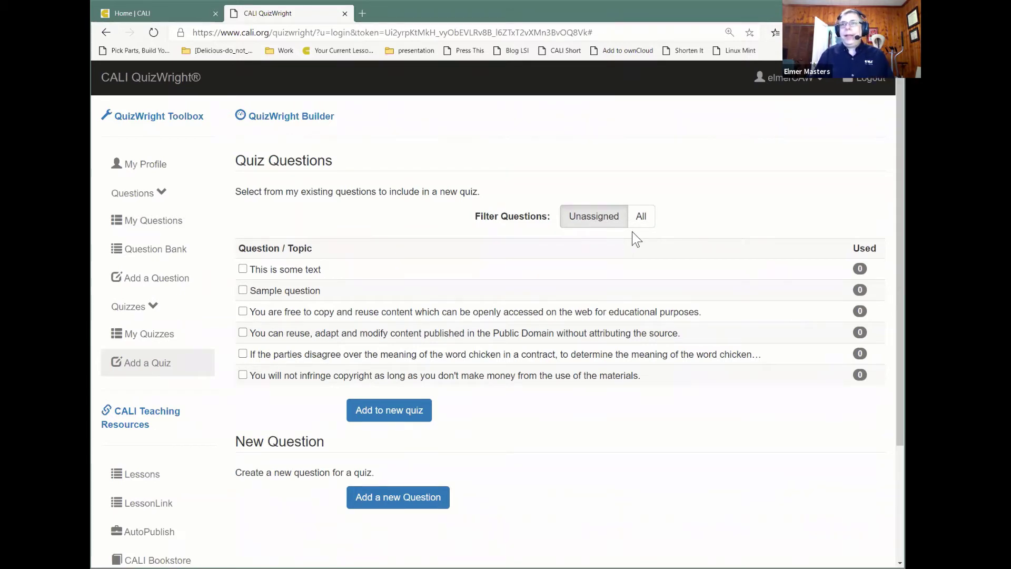
left_click(643, 220)
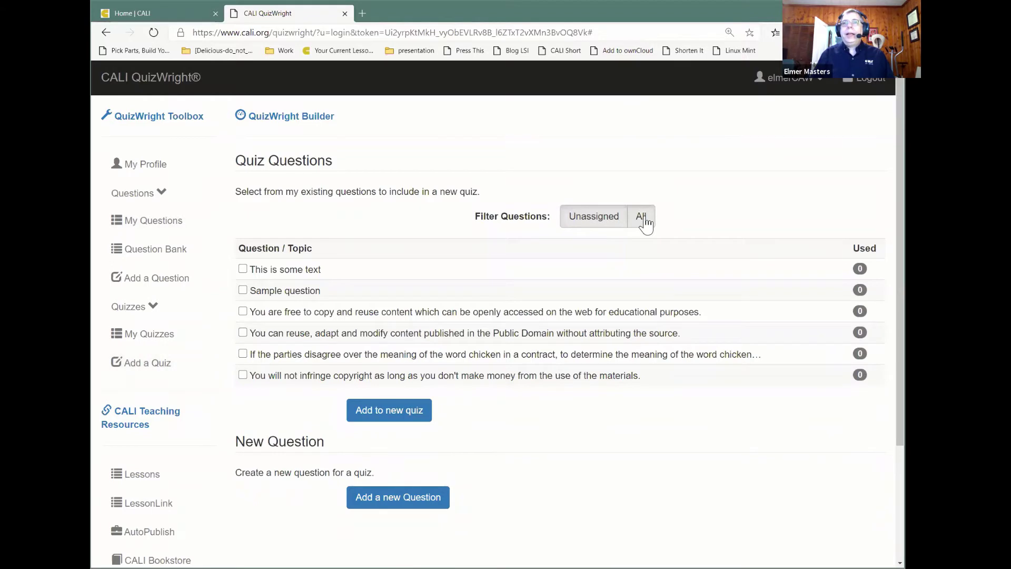
left_click(643, 219)
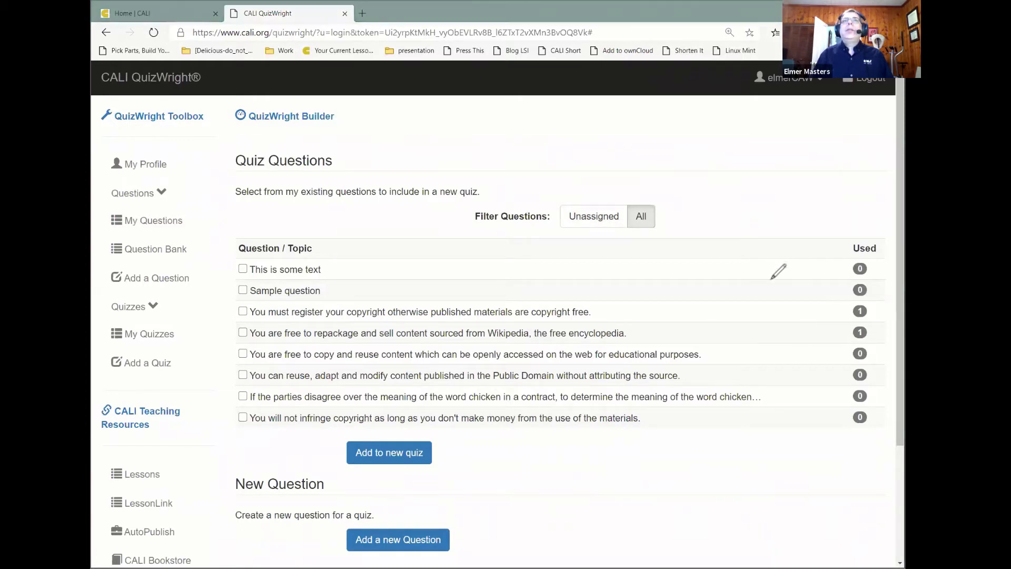
mouse_move(844, 306)
left_mouse_down()
mouse_move(875, 308)
mouse_move(872, 329)
mouse_move(855, 343)
mouse_move(845, 304)
left_mouse_up()
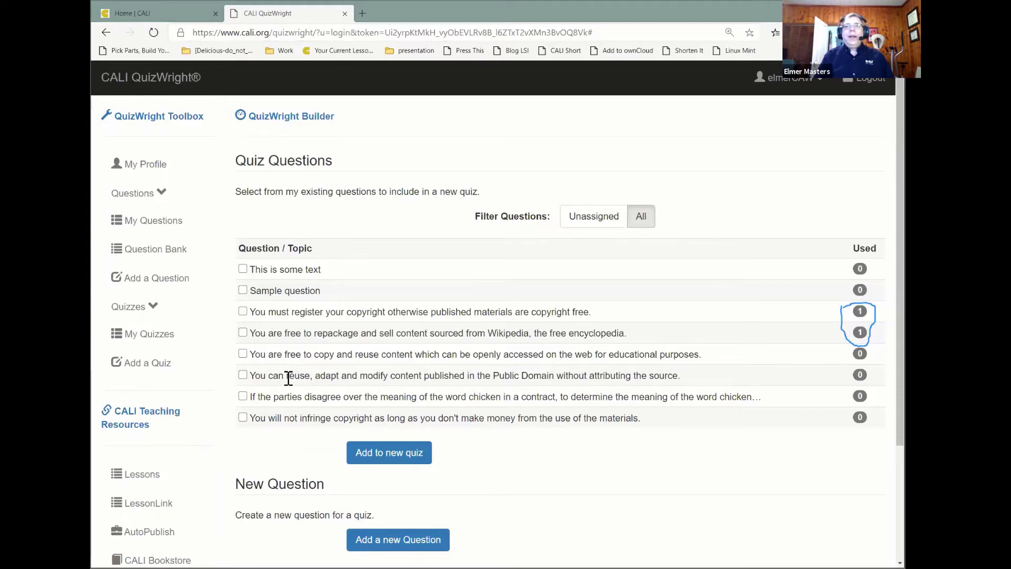
- Add the questions about reusing Public Domain content and copying openly accessed web content to a new quiz
left_click(243, 376)
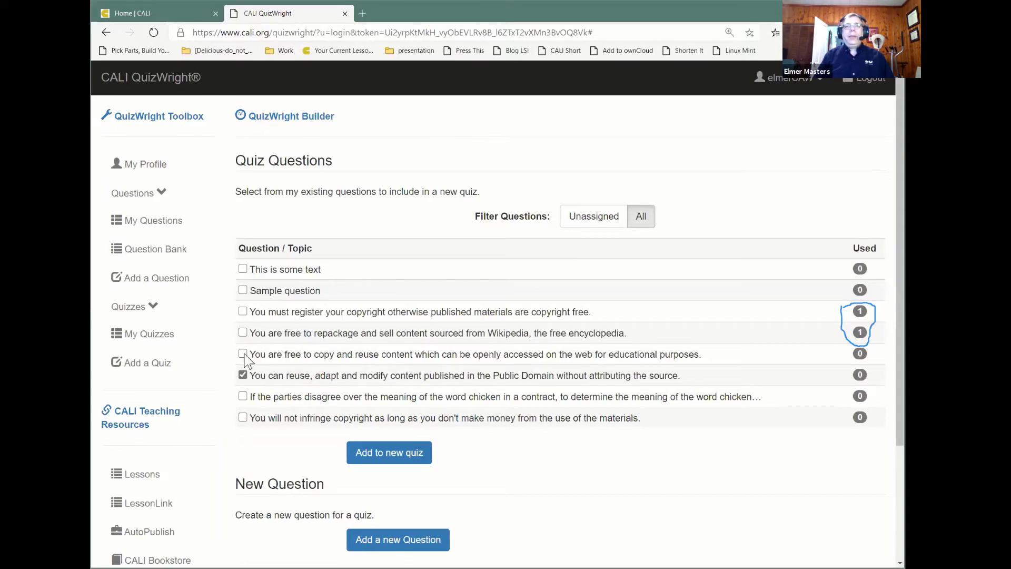
left_click(398, 354)
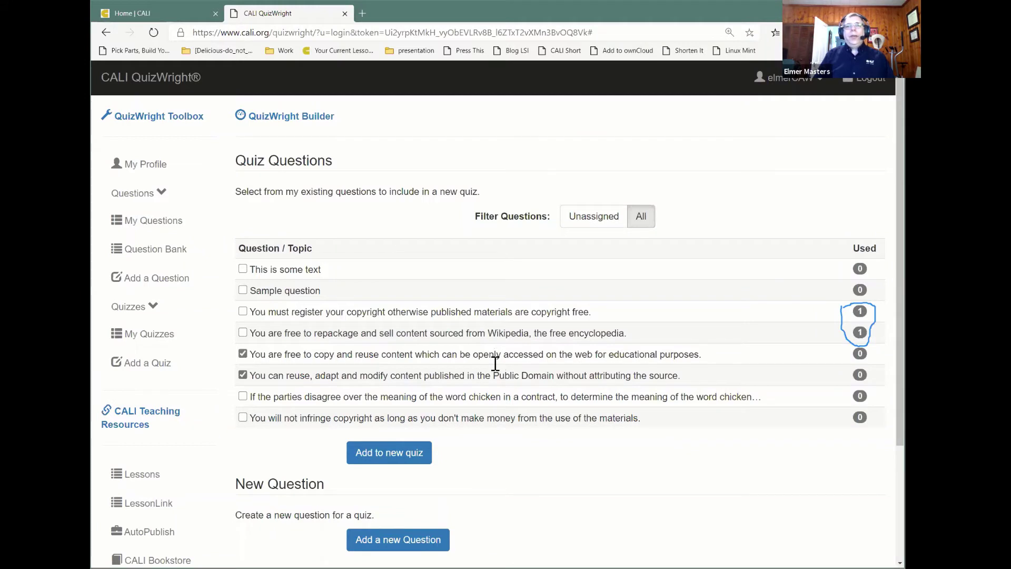
left_click(396, 455)
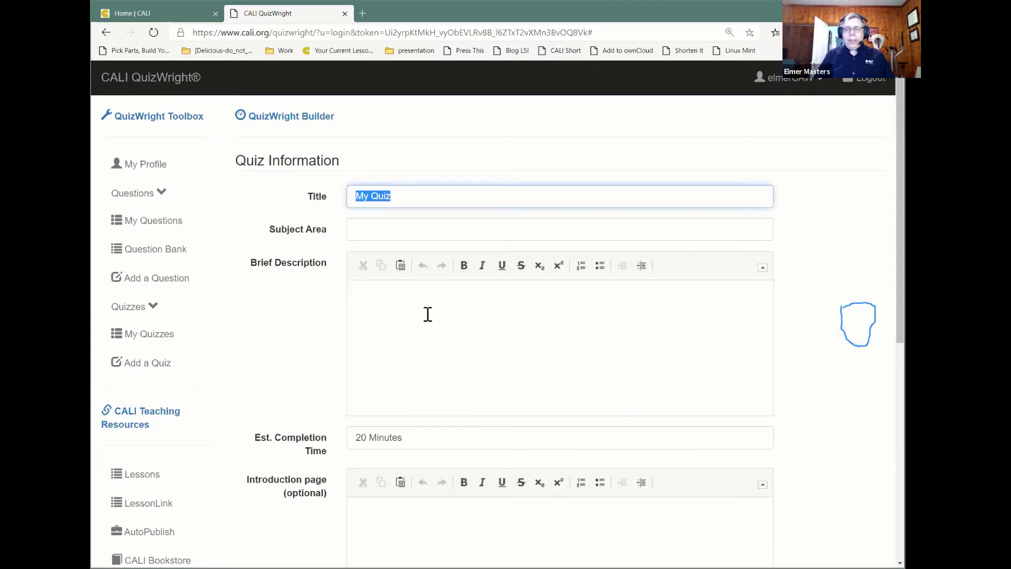
- Set the quiz title to "Copyright Public Domain" and the subject area to "copyright"
key("BackSpace")
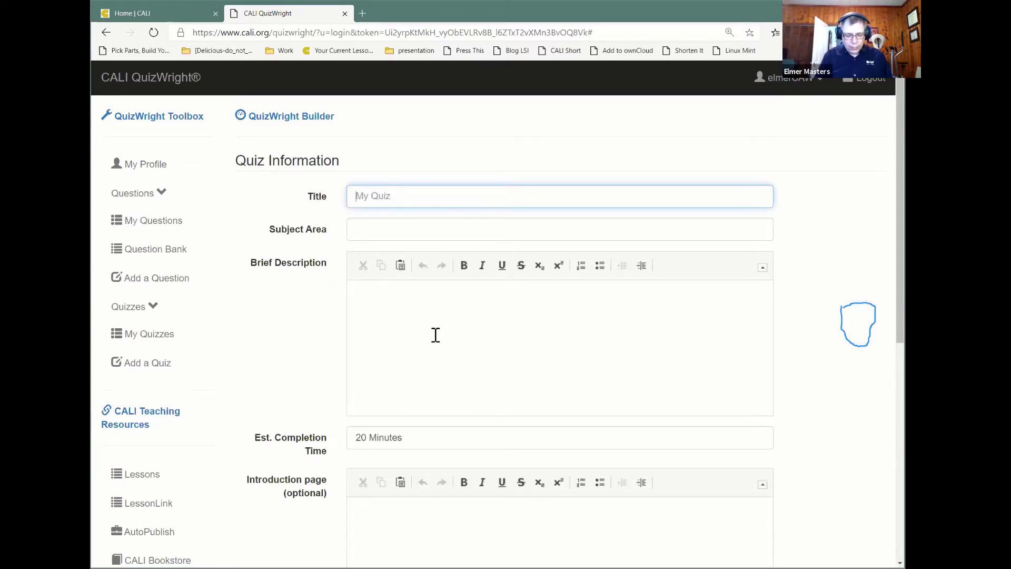
type("Copyri")
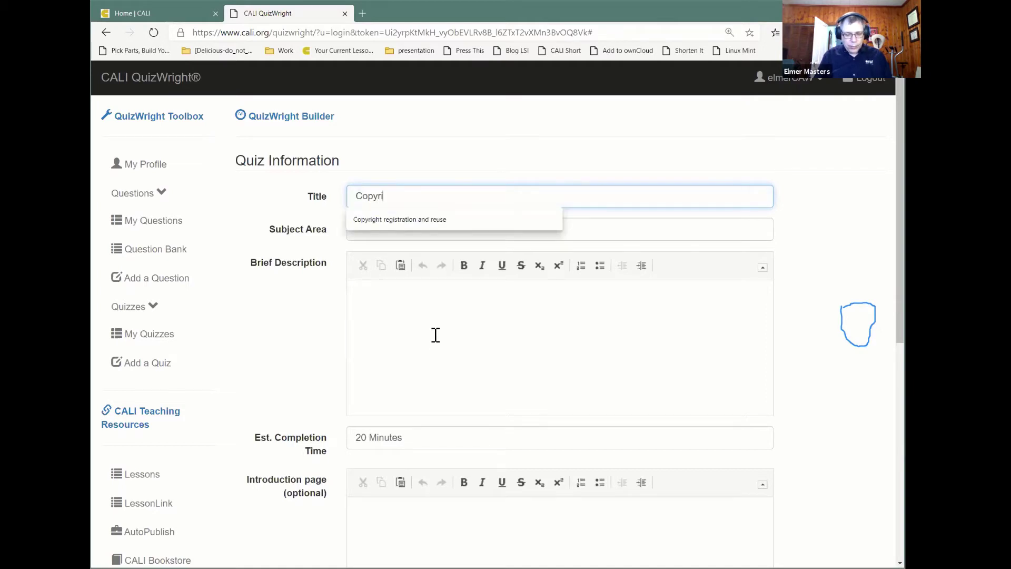
type("ght ")
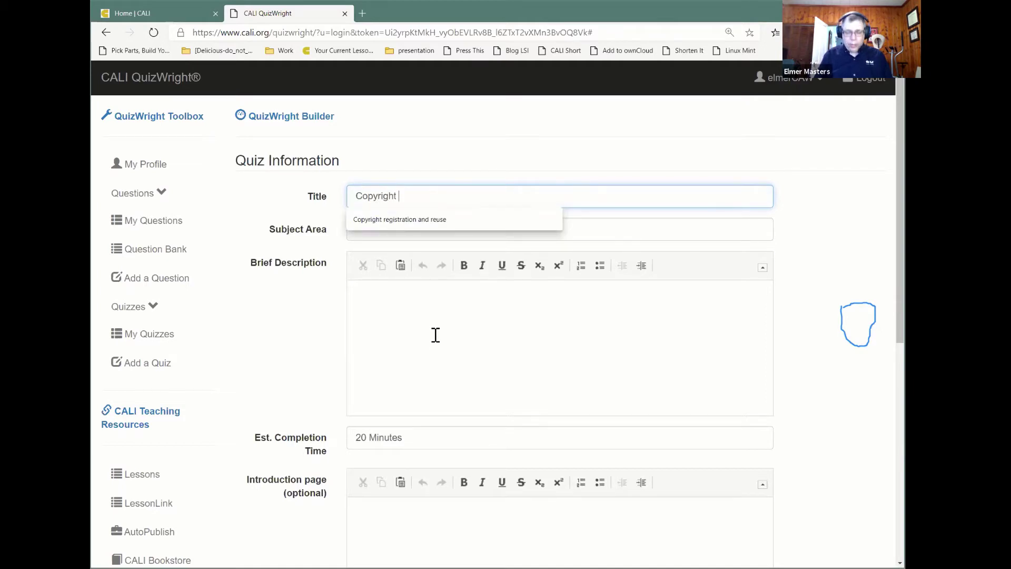
type("Public ")
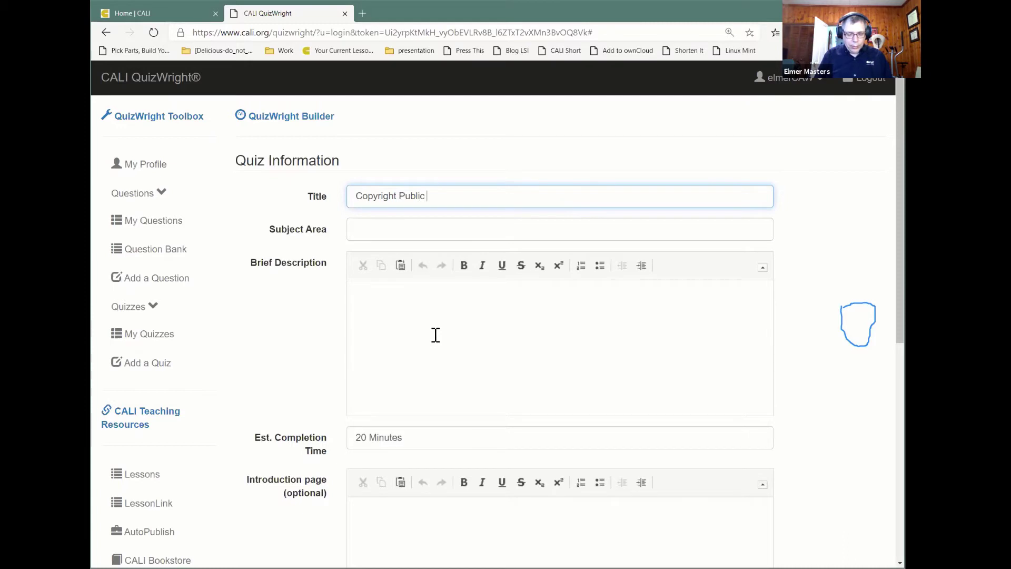
type("Domain")
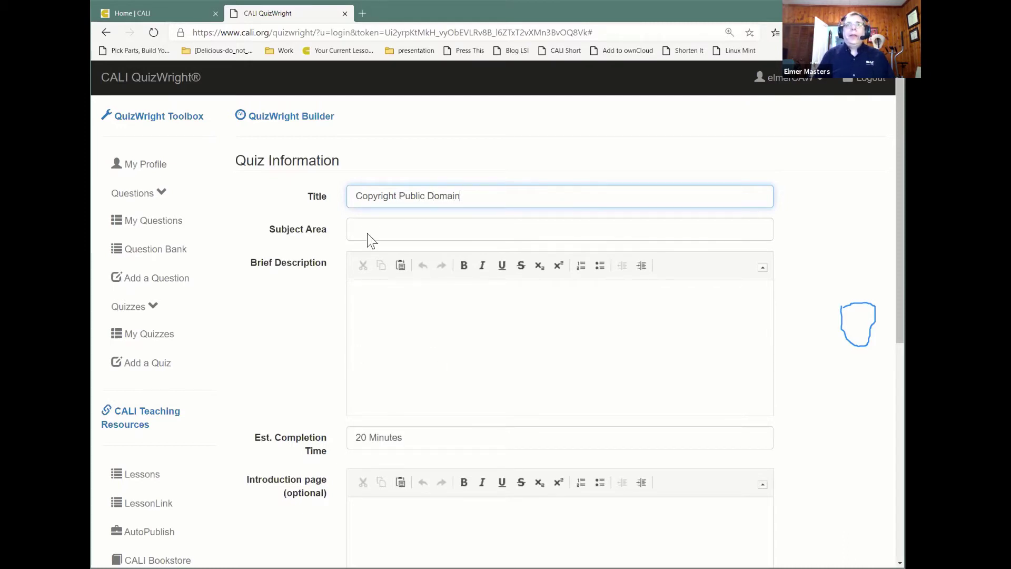
- Enter the brief description "What have you learned about Public Domain?" for the quiz
left_click(406, 309)
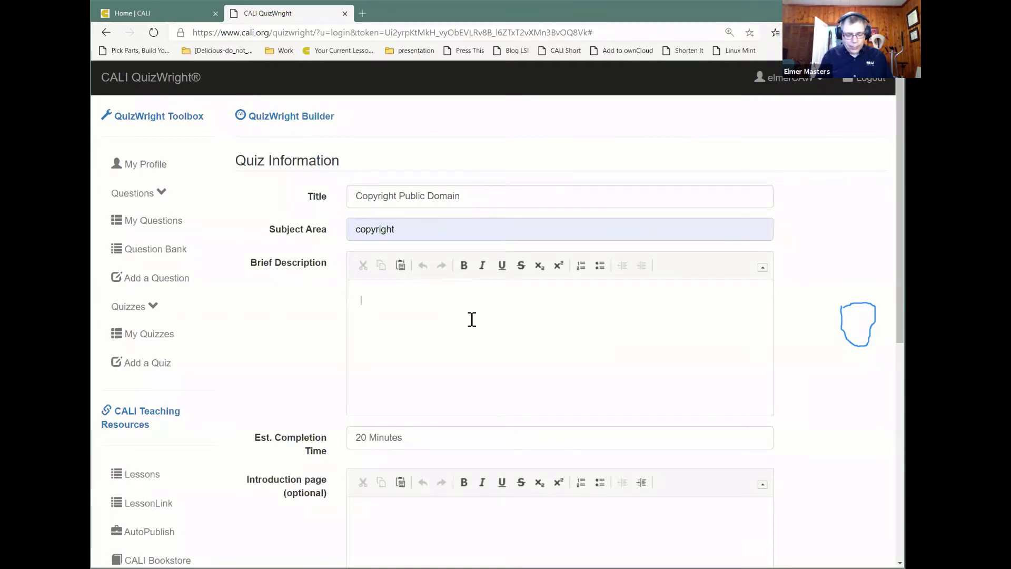
type("Wha")
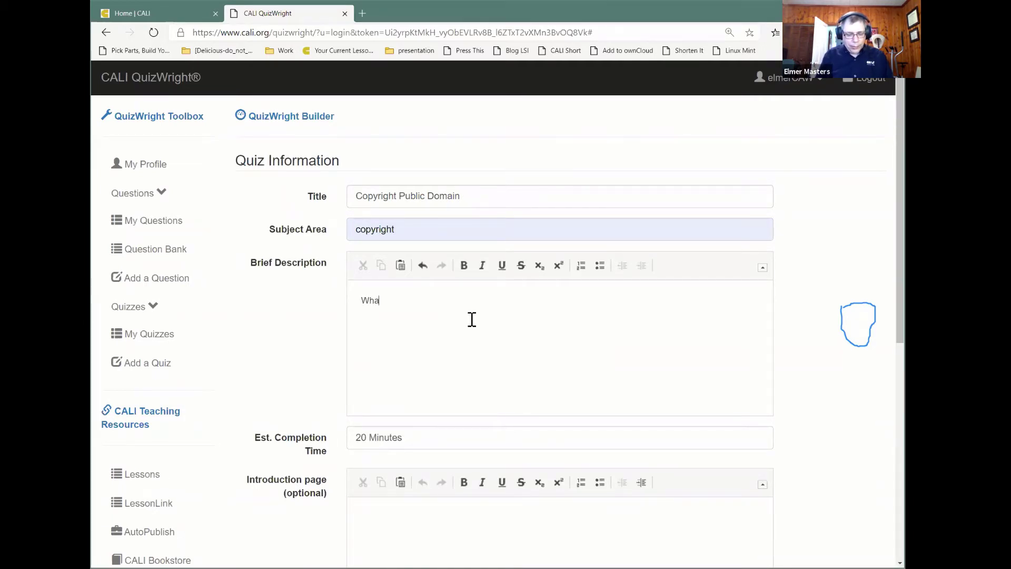
type("t have you ")
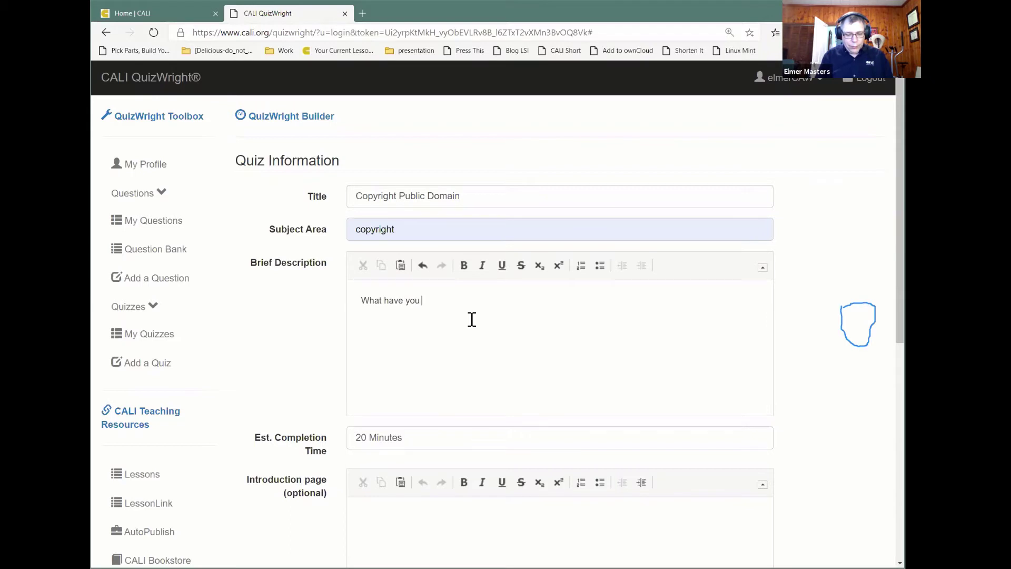
type("learned about")
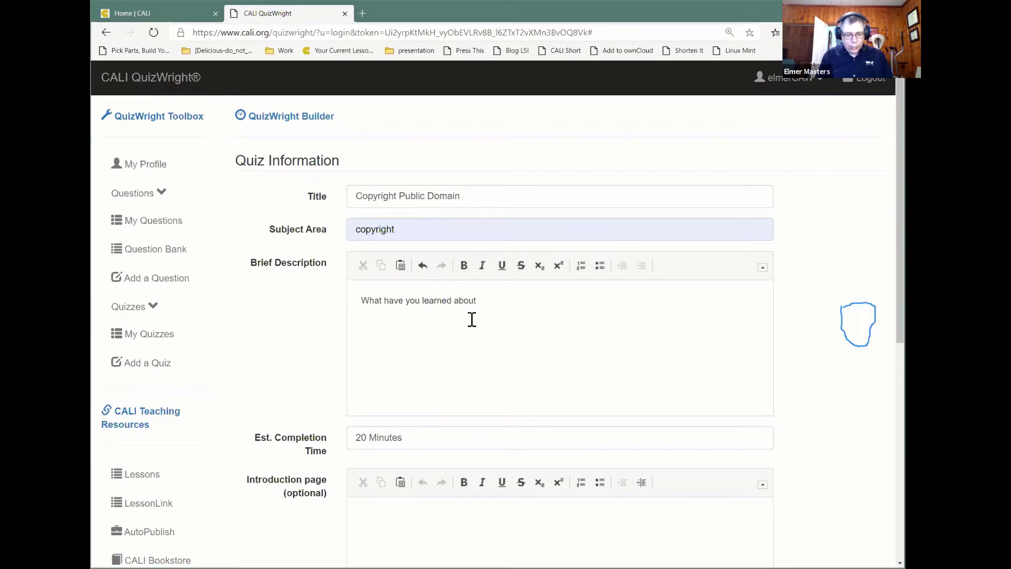
type(" Public Domain?")
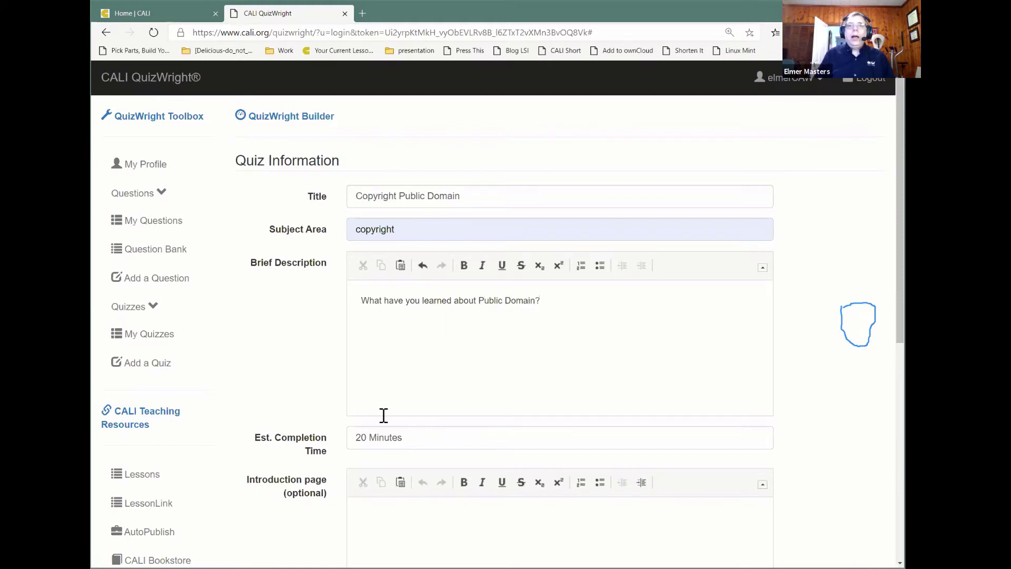
- Set the estimated completion time to 2 Minutes and save the quiz with the introduction and conclusion pages left blank
left_click(362, 438)
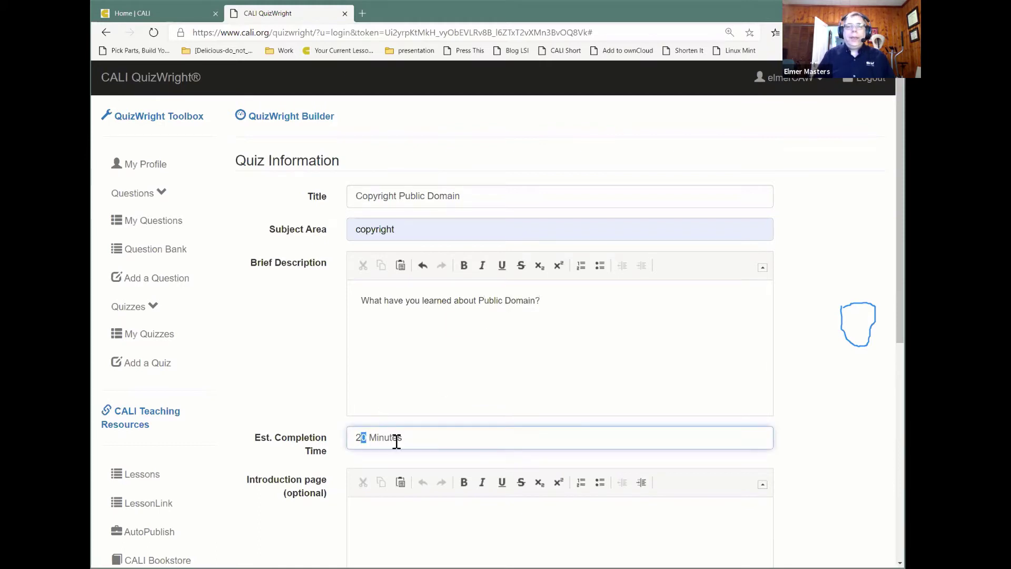
key("BackSpace")
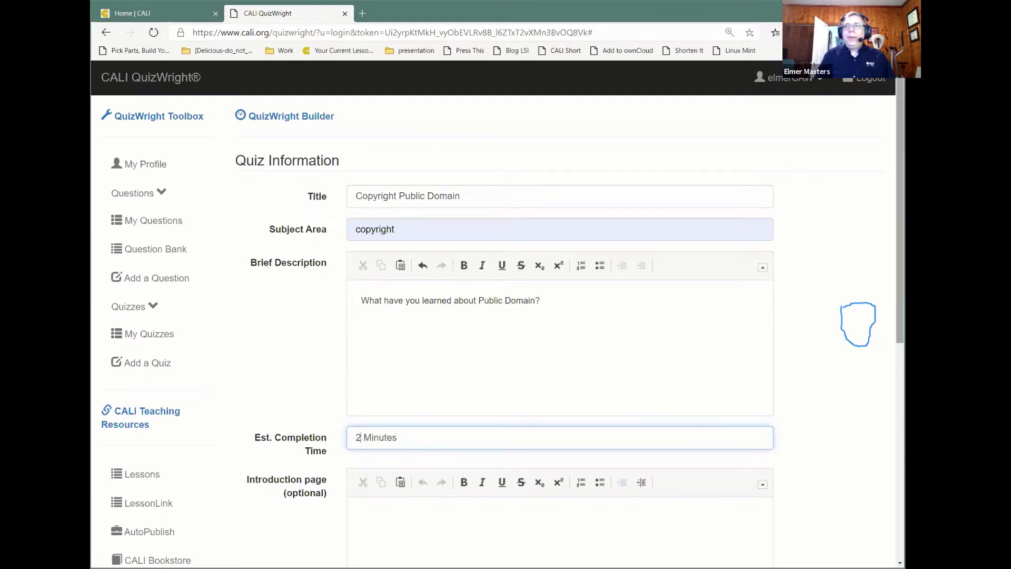
scroll(364, 302, "down", 5)
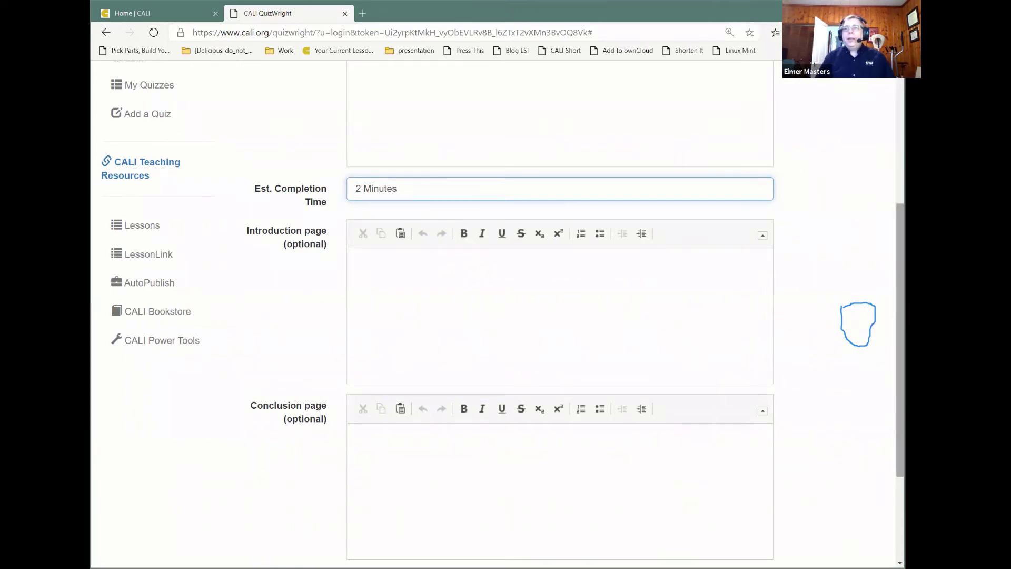
scroll(560, 316, "down", 2)
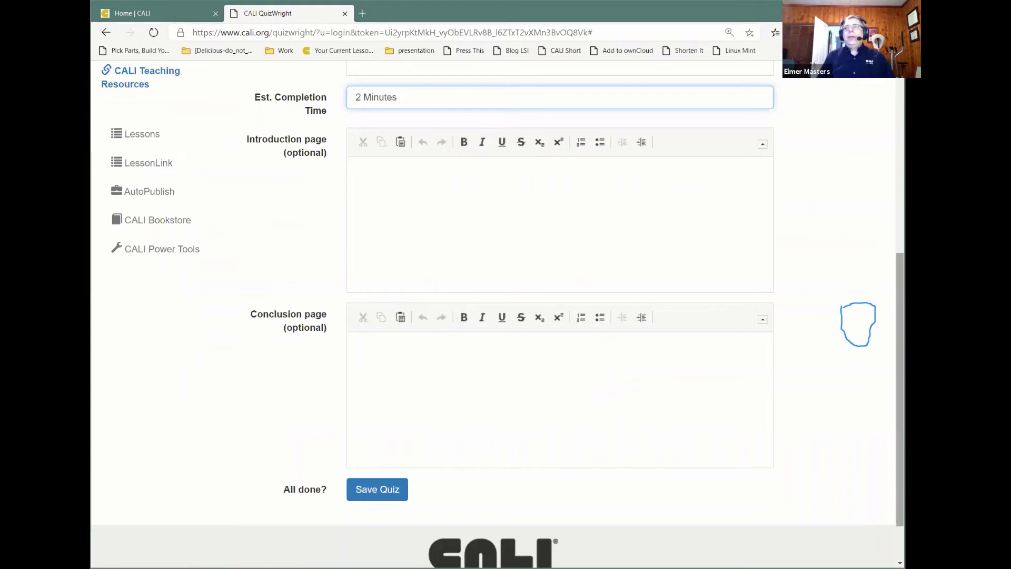
scroll(498, 316, "up", 5)
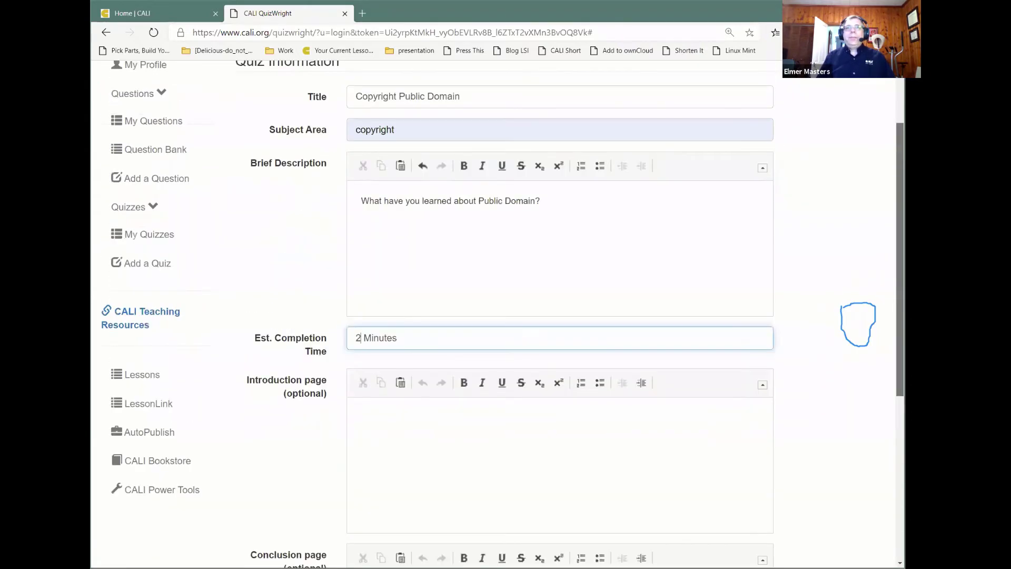
scroll(492, 361, "down", 6)
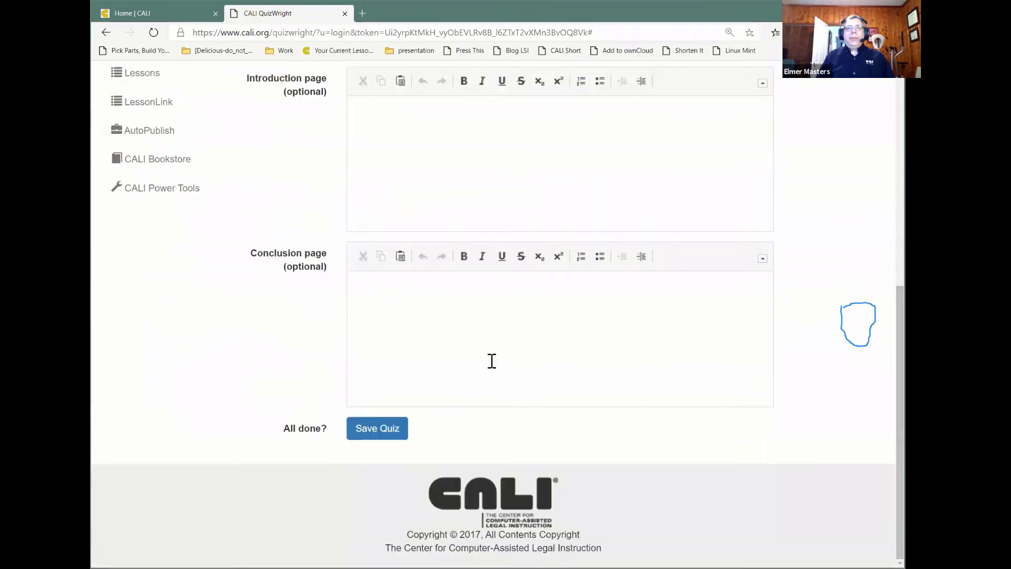
left_click(373, 433)
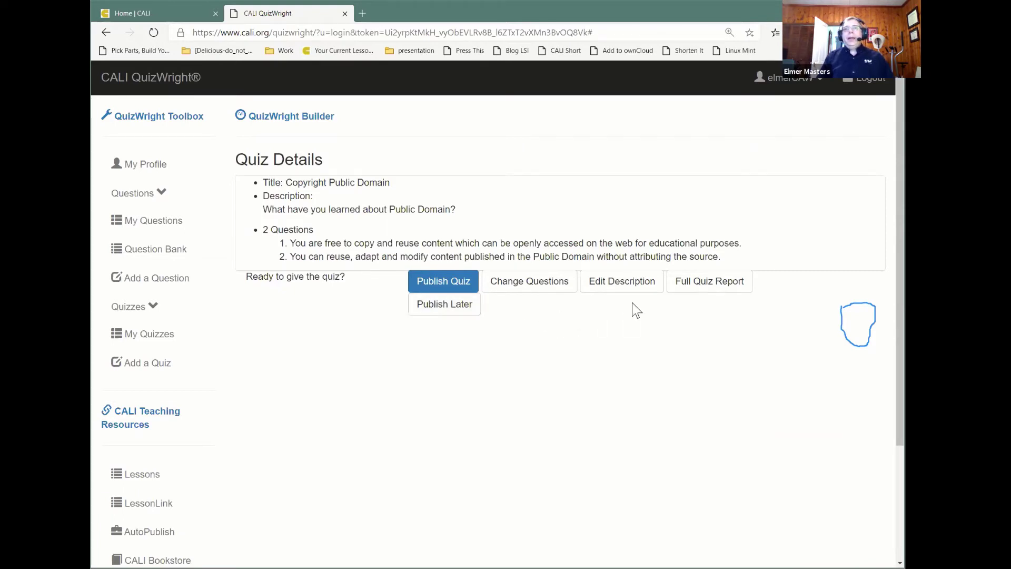
- Publish the Copyright Public Domain quiz and return to the My Quizzes list in QuizWright
left_click(449, 285)
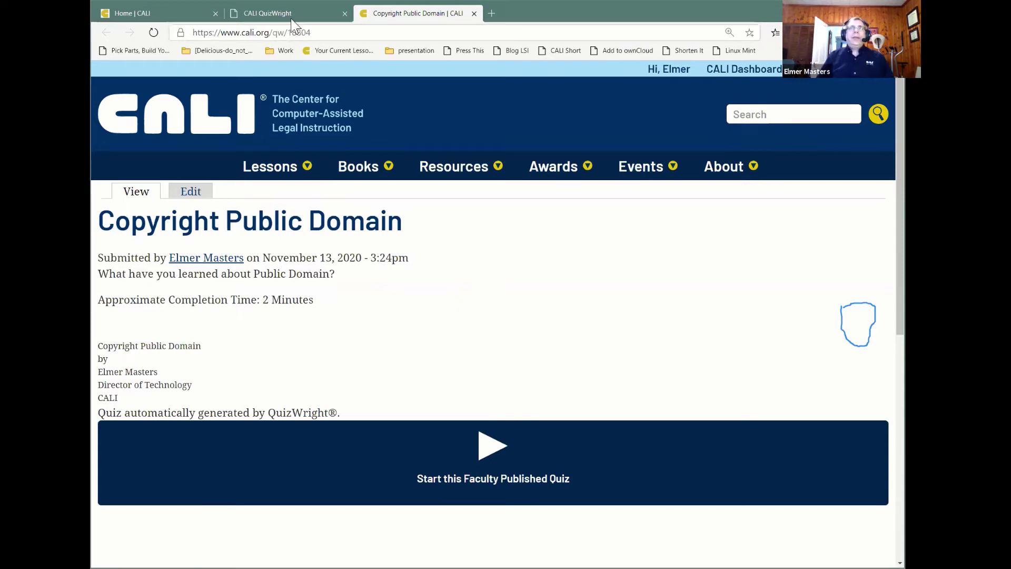
key("ctrl+shift+Tab")
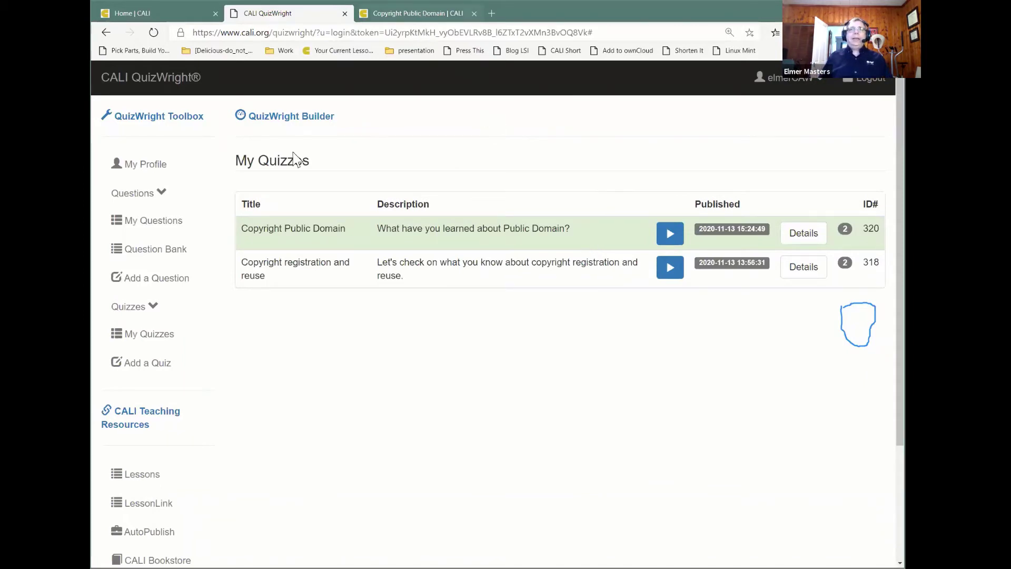
- Examine the published quiz's edit page and its publishing options, then compare its public page with the My Quizzes list
left_click(420, 11)
left_click(202, 198)
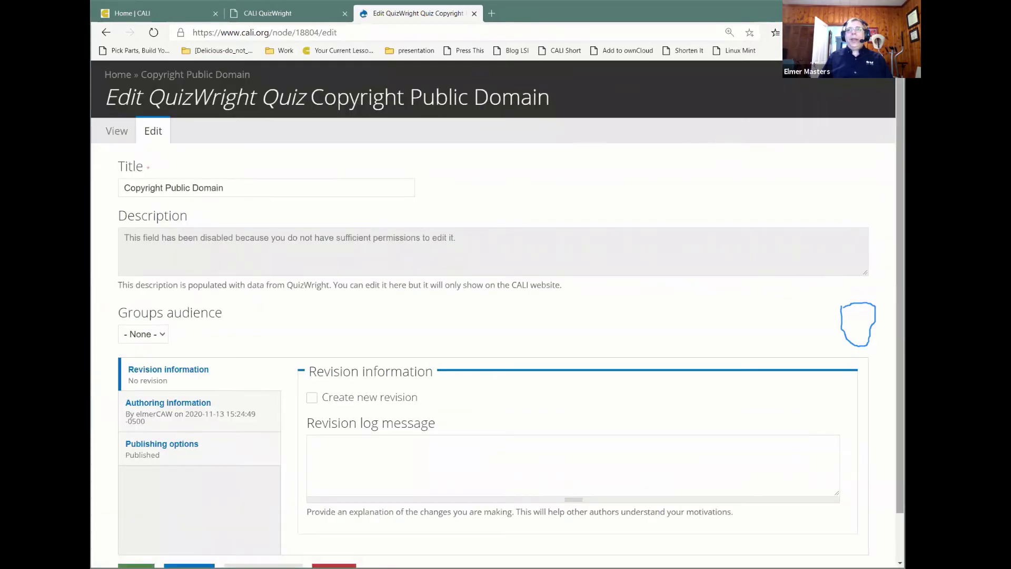
scroll(832, 281, "down", 1)
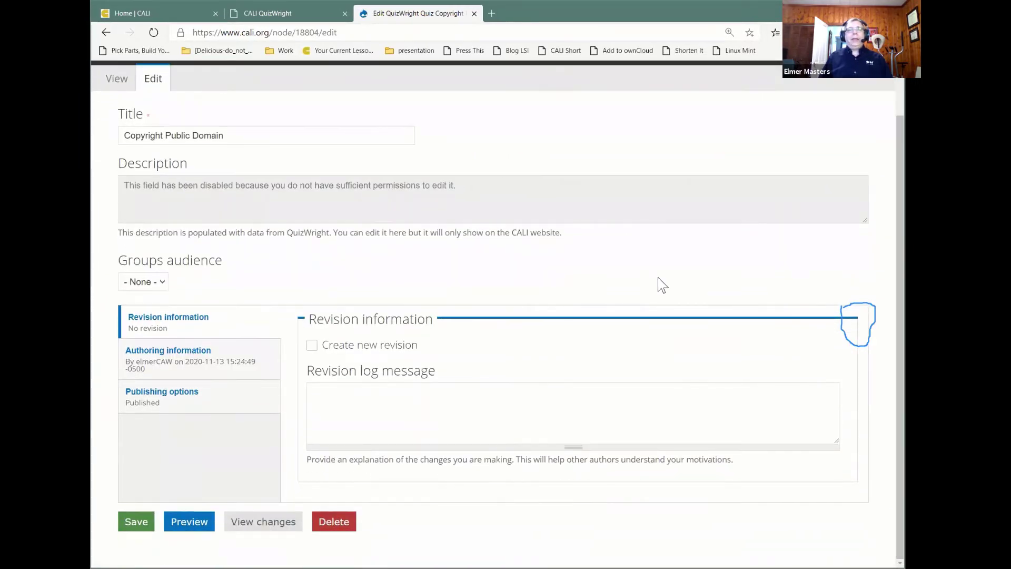
left_click(229, 407)
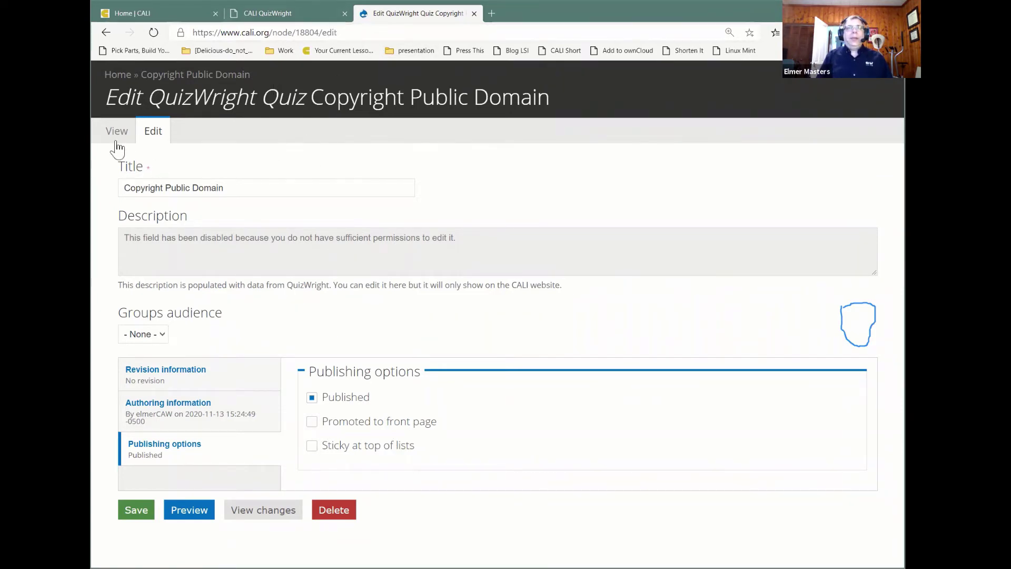
left_click(116, 142)
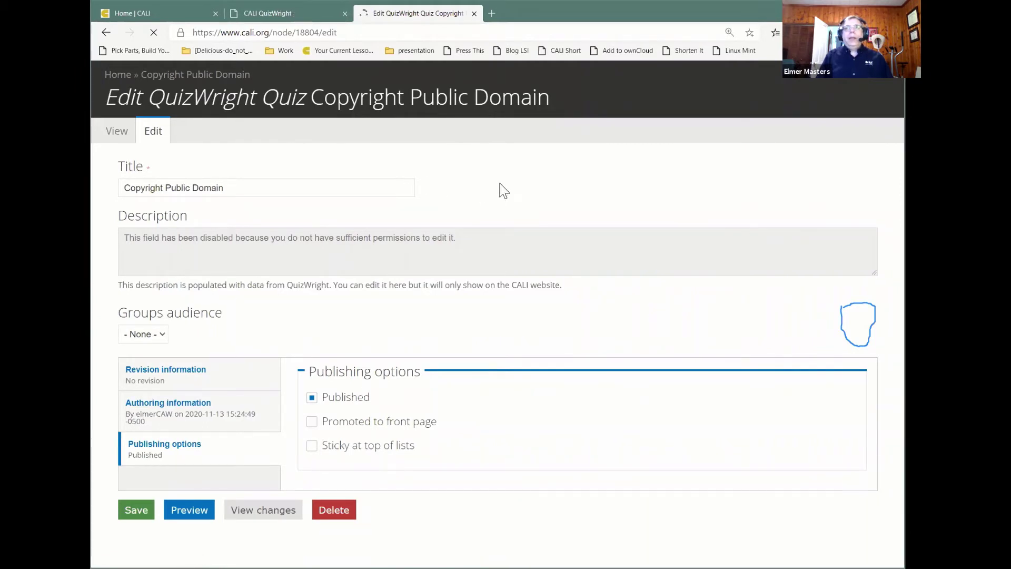
key("ctrl+shift+Tab")
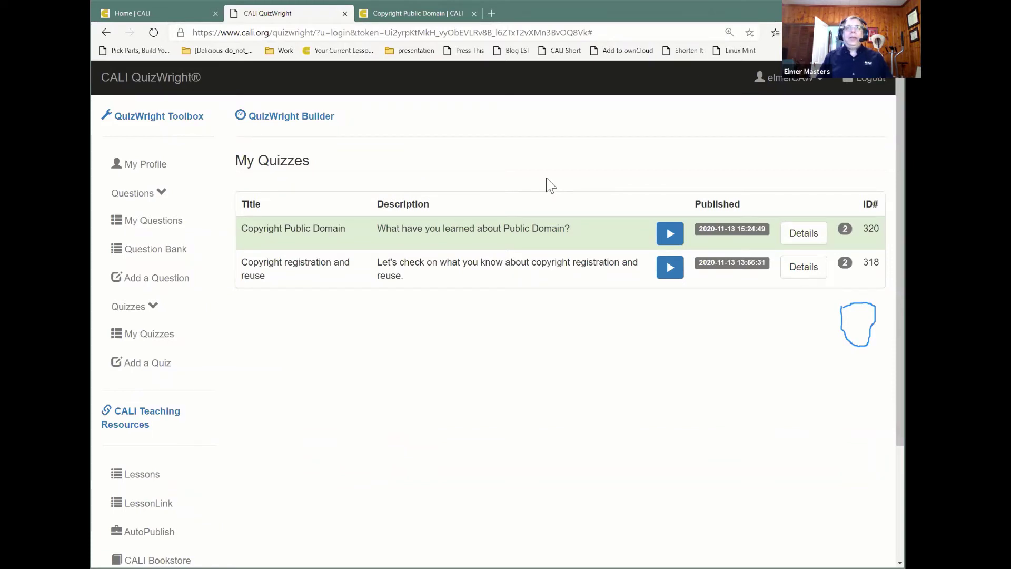
left_click(408, 12)
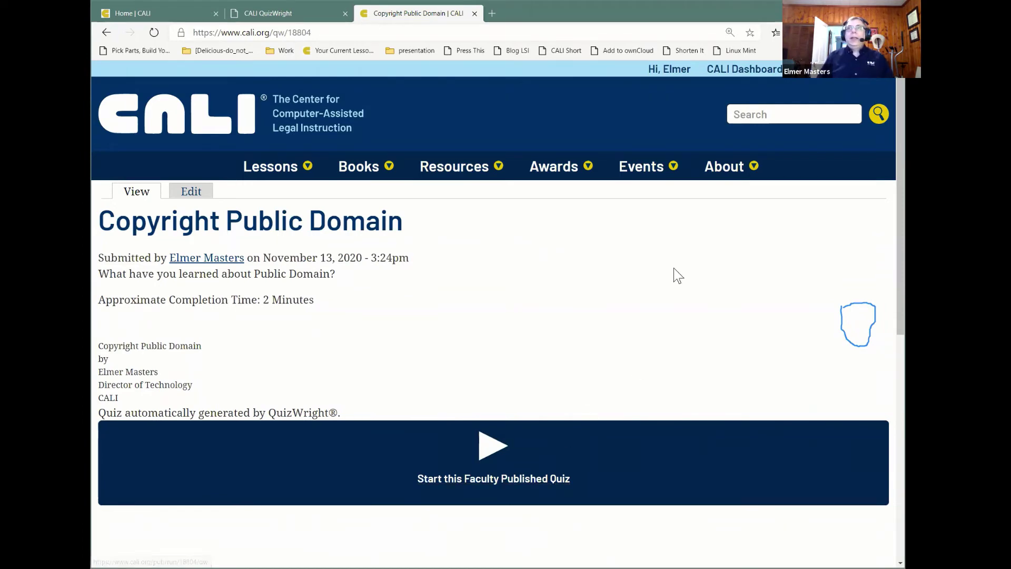
- Go to LessonLink and open the "LessonLink Webinar 10/30/2020" course for editing and adding lessons
left_click(746, 84)
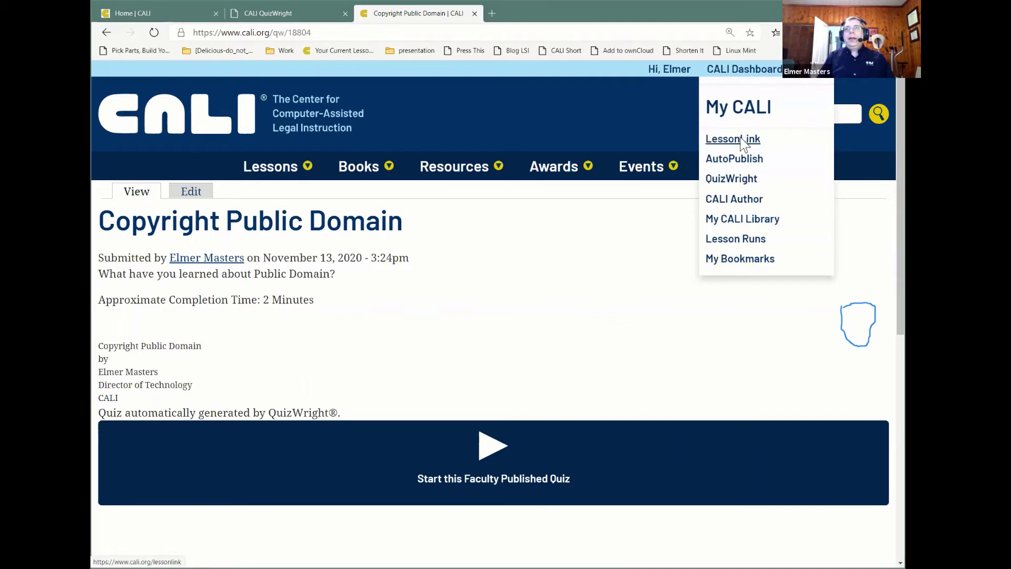
left_click(742, 140)
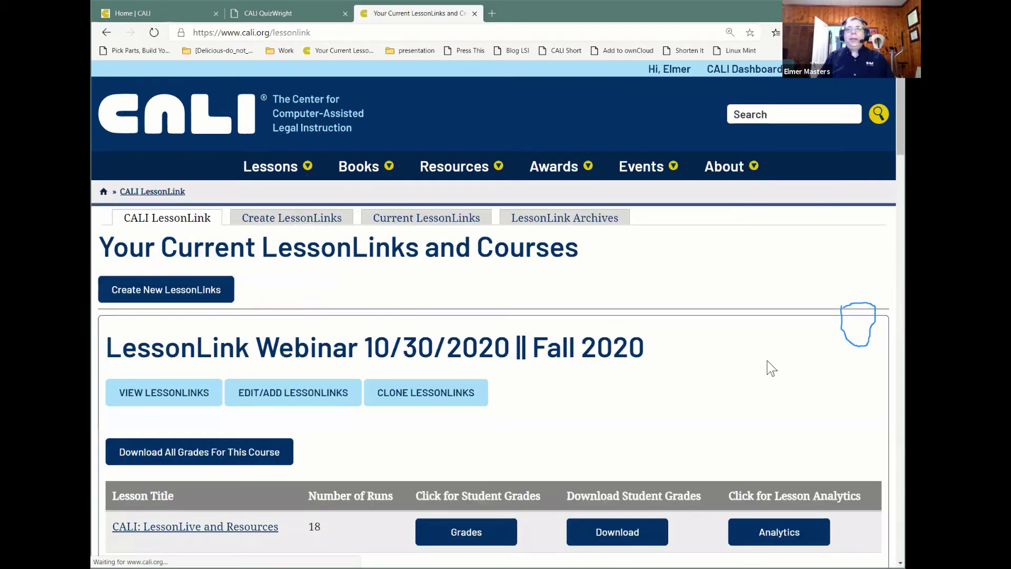
scroll(858, 324, "down", 6)
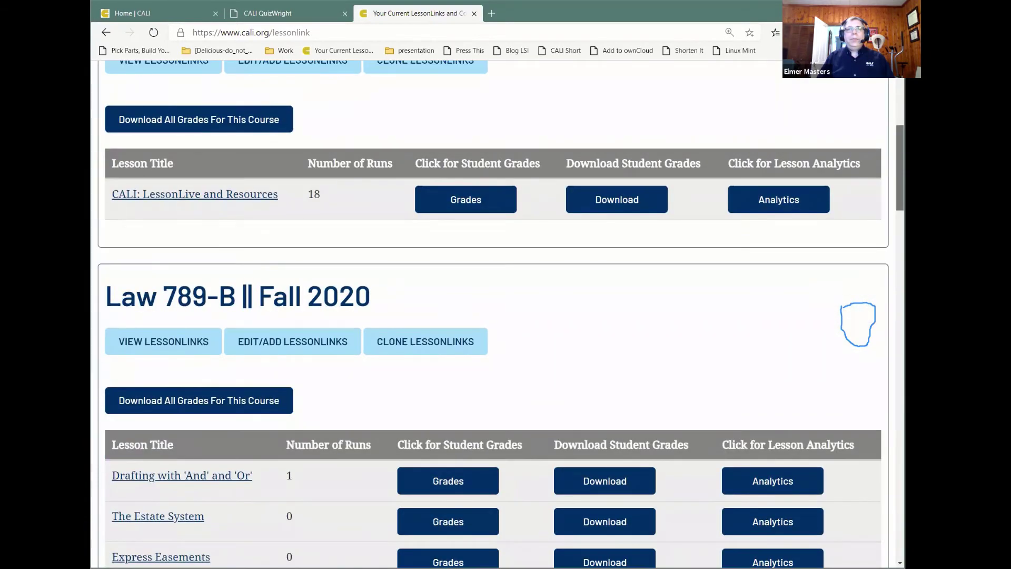
scroll(859, 323, "up", 2)
scroll(859, 324, "up", 1)
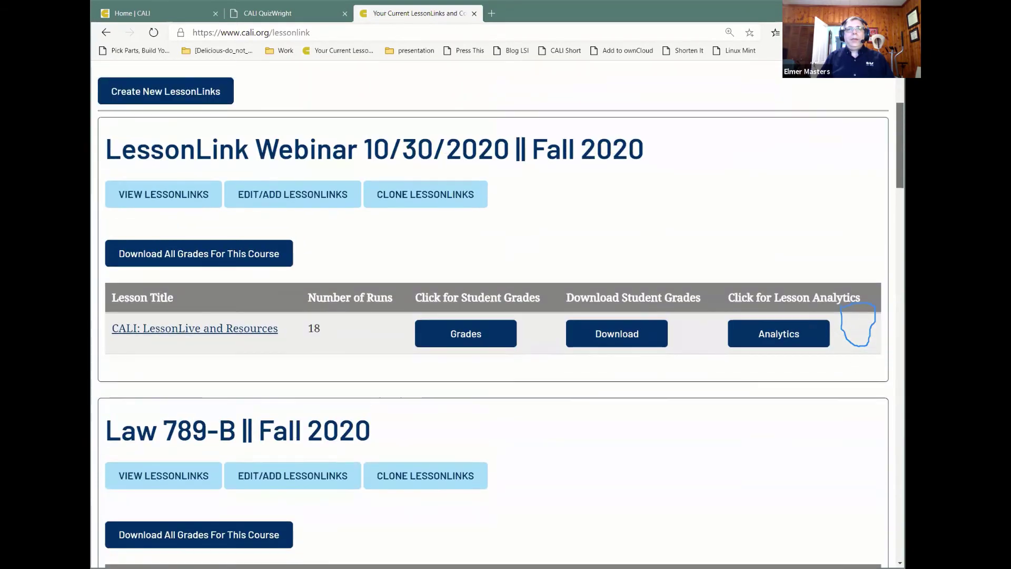
left_click(274, 199)
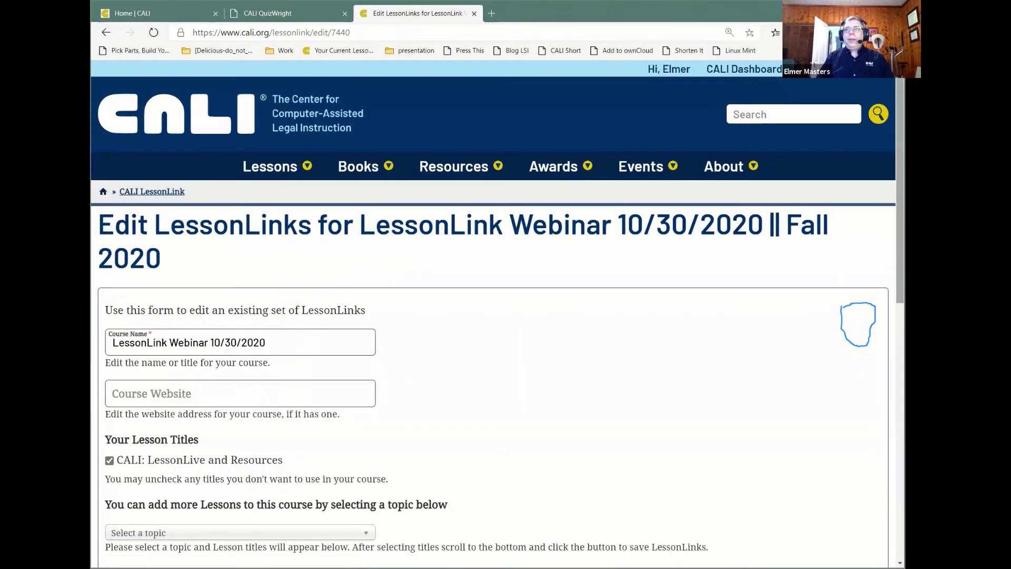
scroll(536, 306, "down", 3)
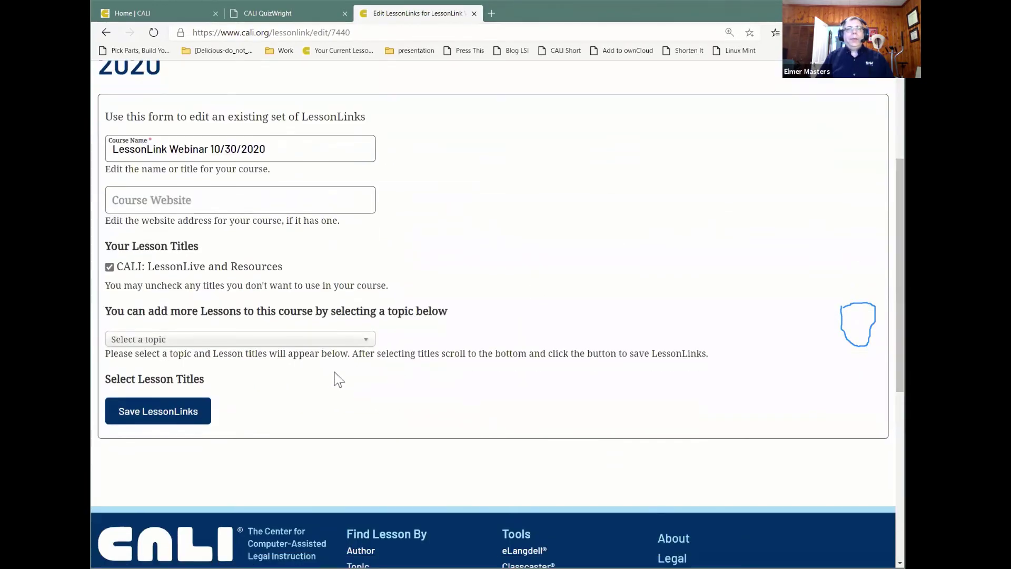
- Choose the topic "Your CALI Library Resources" for the course and select the Copyright Public Domain quiz as an additional lesson
left_click(367, 342)
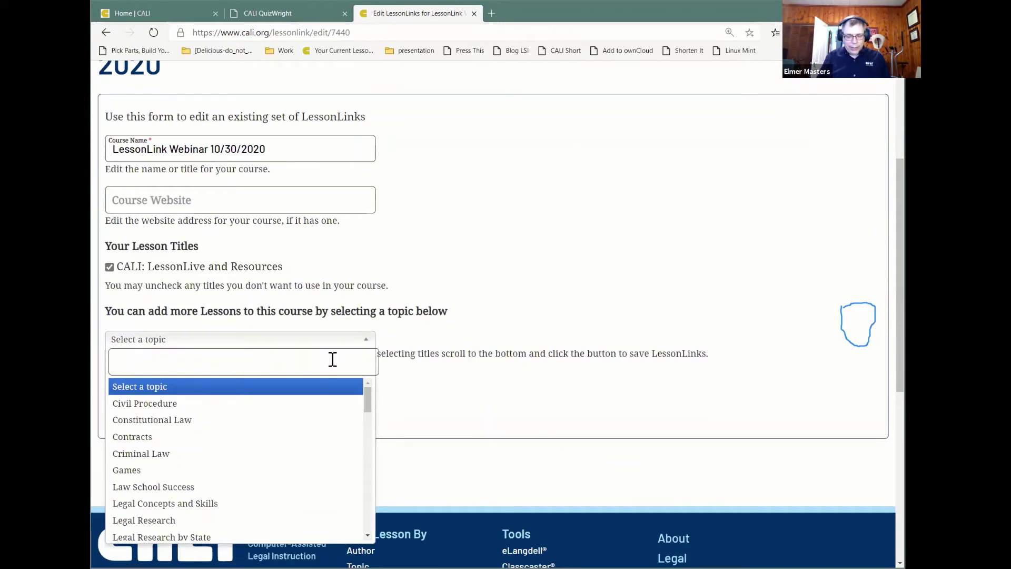
type("lib")
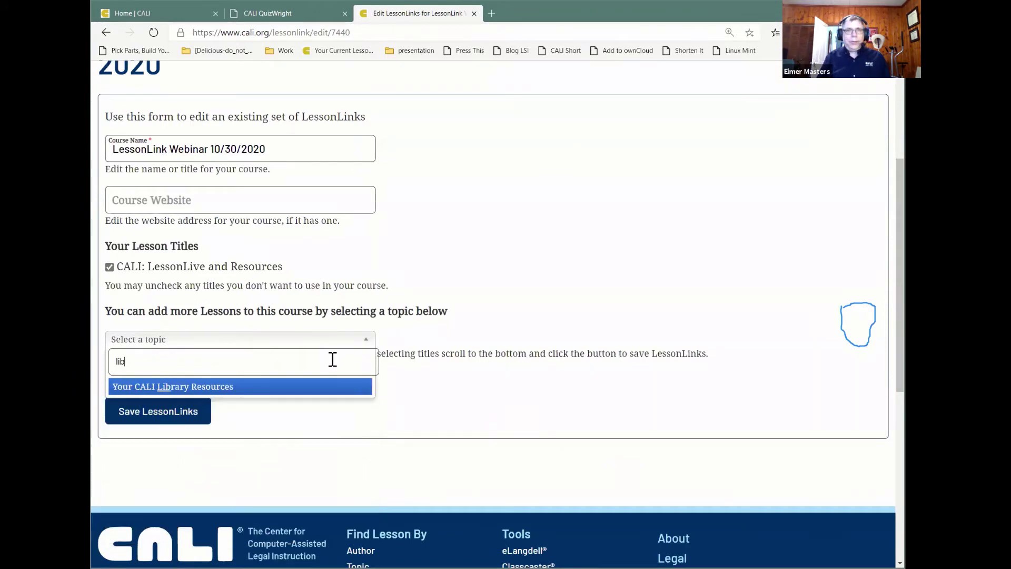
left_click(285, 389)
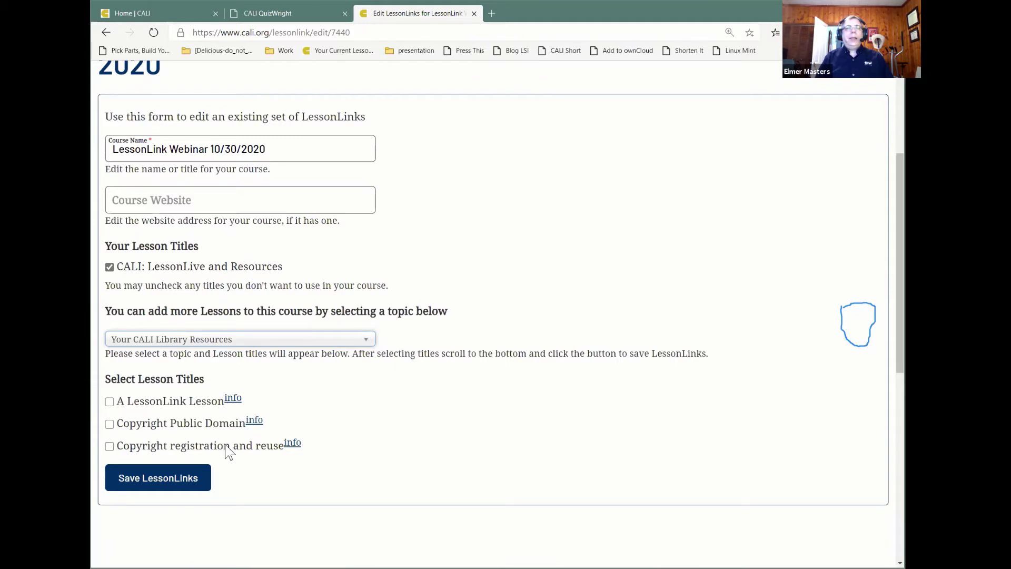
left_click(109, 425)
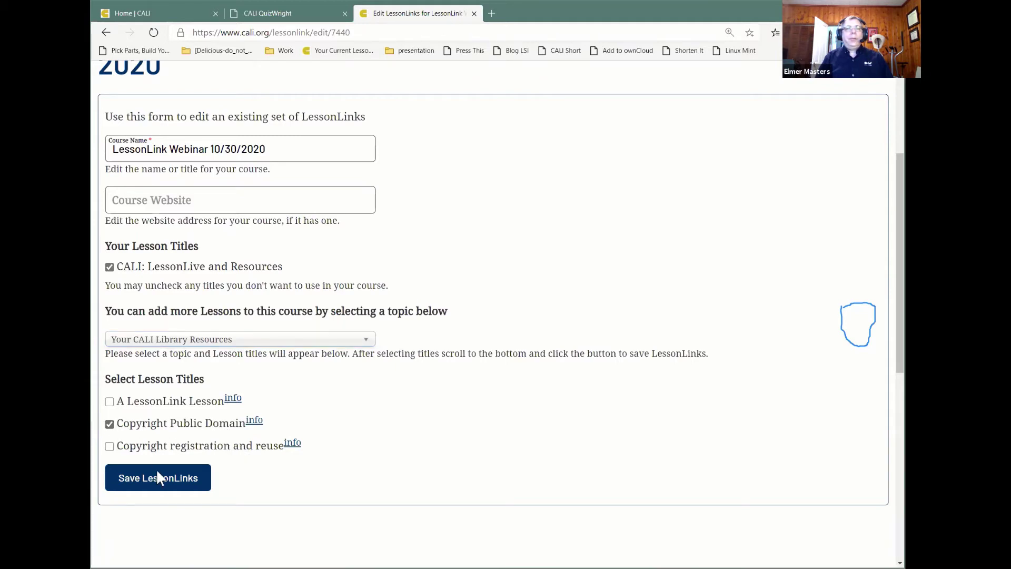
- Save the course's LessonLinks and open the Copyright Public Domain quiz from the course's lesson list
left_click(156, 469)
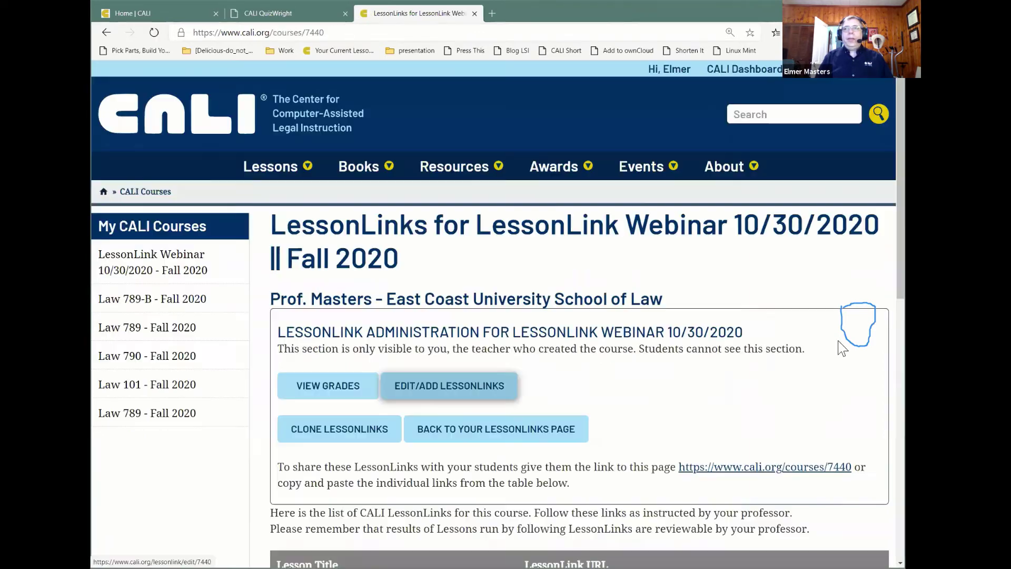
scroll(643, 413, "down", 3)
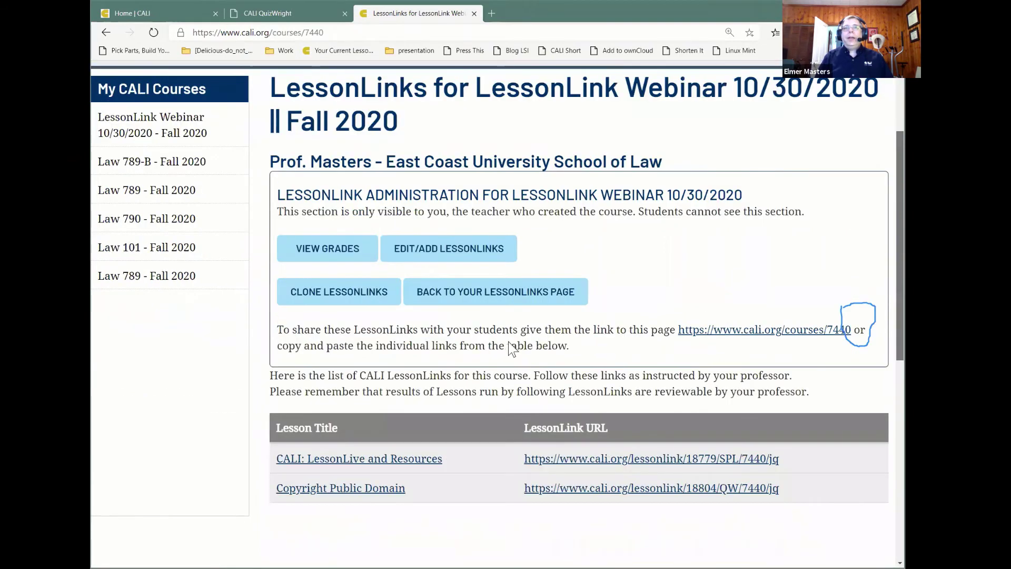
scroll(606, 316, "down", 2)
scroll(526, 305, "down", 2)
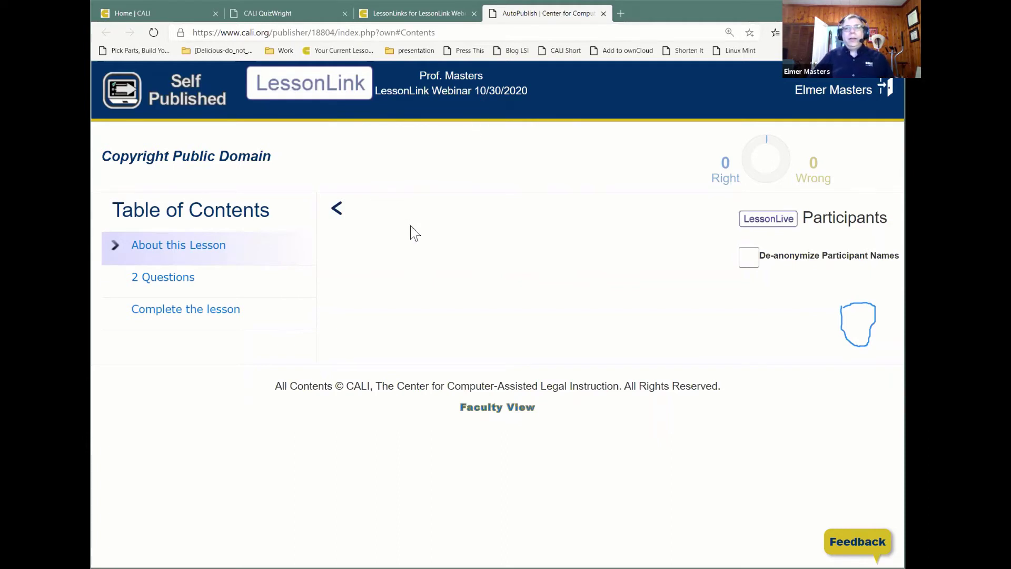
- Go through the quiz's About this Lesson page and start its 2 Questions section
left_click(198, 245)
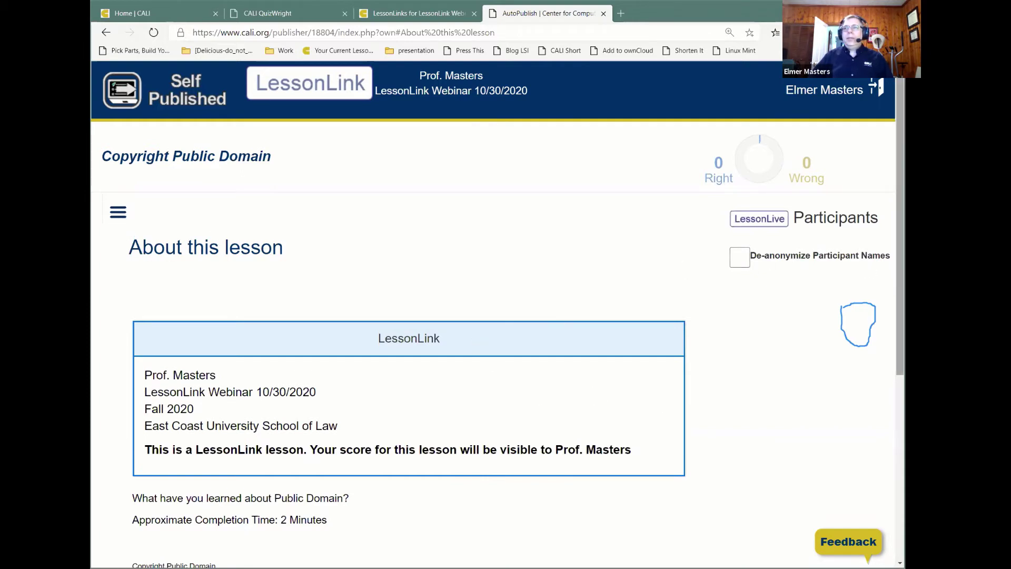
left_click_drag(899, 226, 900, 360)
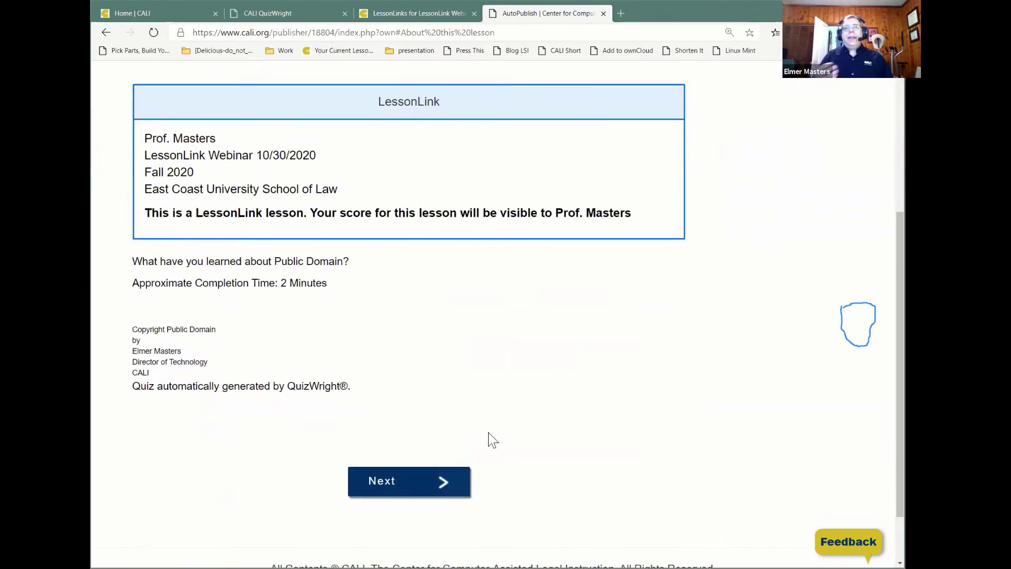
left_click(448, 487)
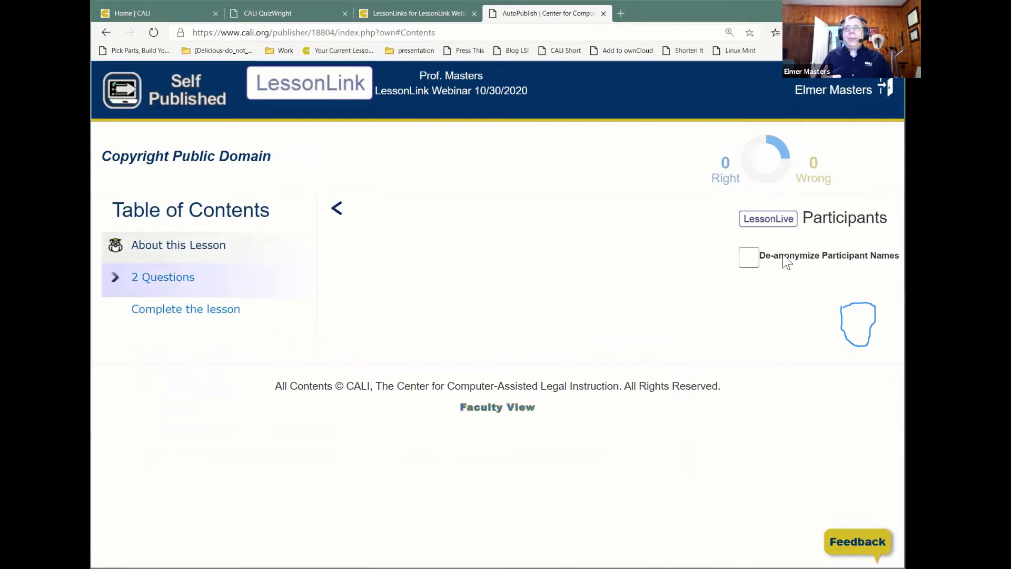
left_click(171, 282)
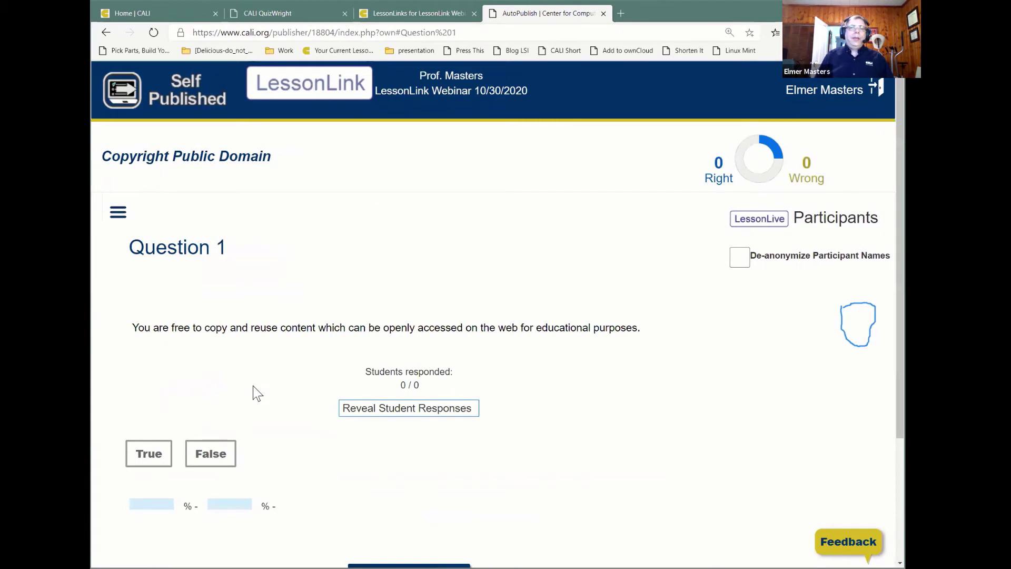
- Answer False to Question 1 on reusing openly accessible web content, review the feedback and continue
left_click(210, 453)
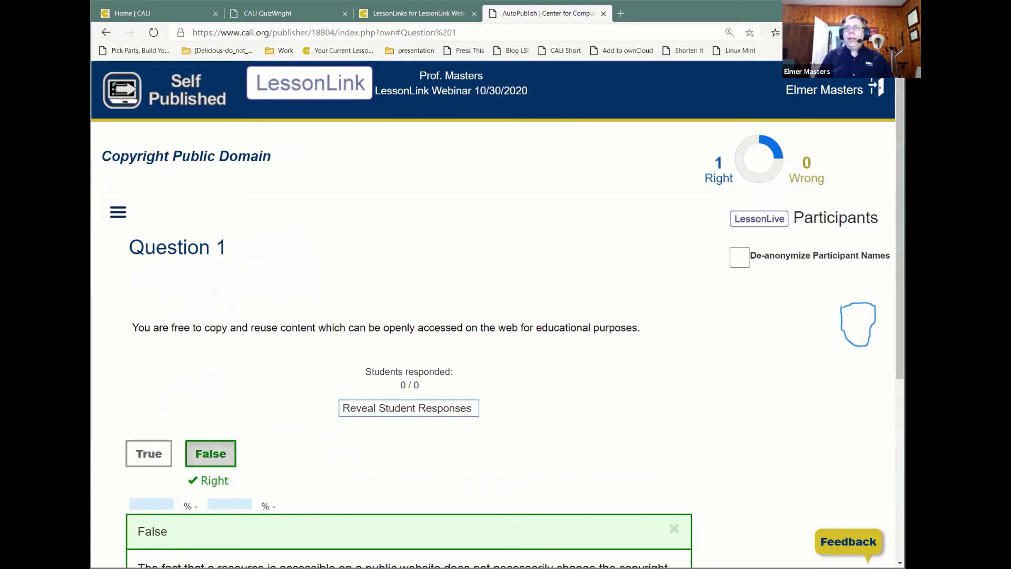
scroll(899, 226, "down", 1)
scroll(495, 316, "down", 1)
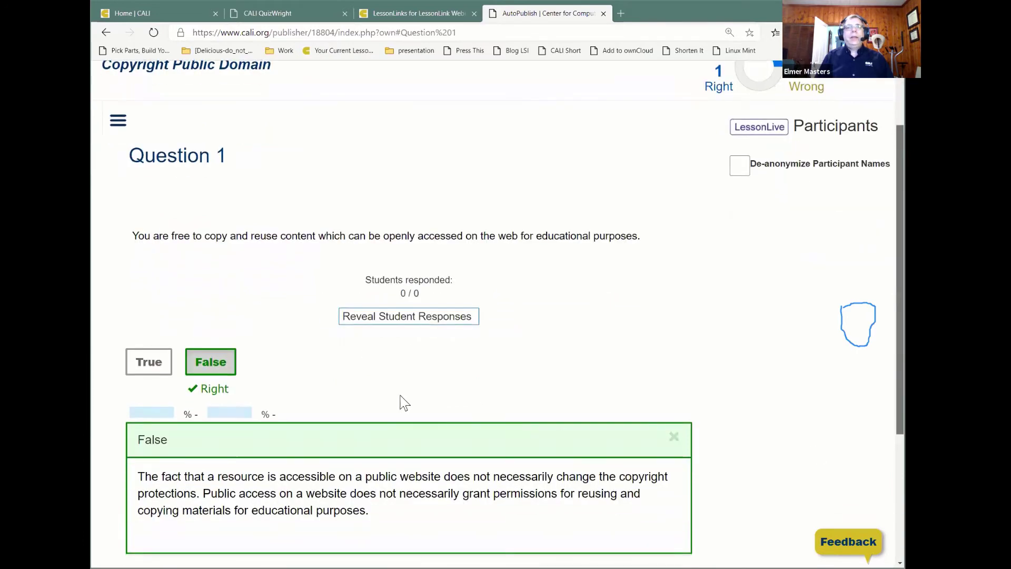
scroll(401, 403, "down", 3)
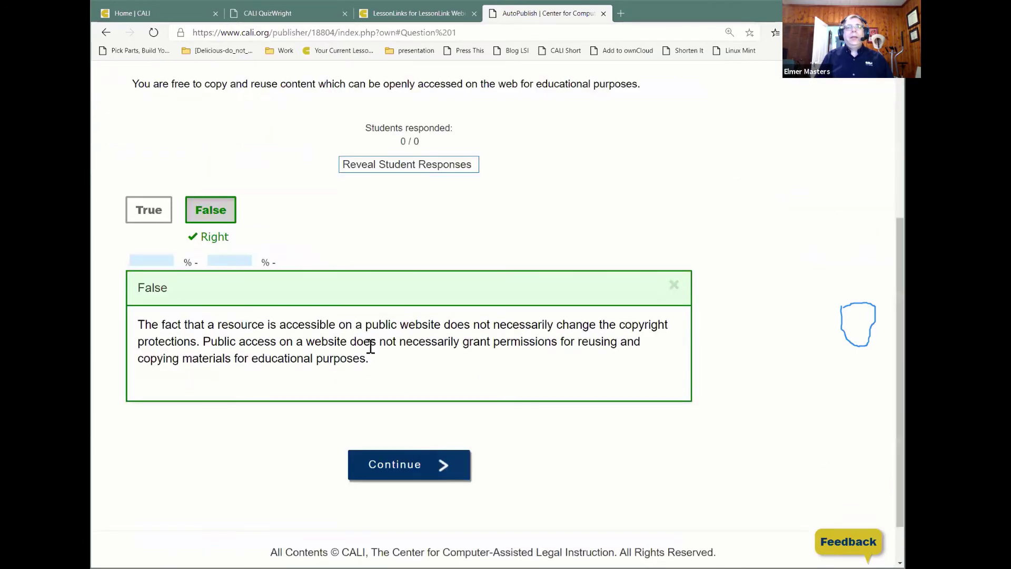
left_click(445, 461)
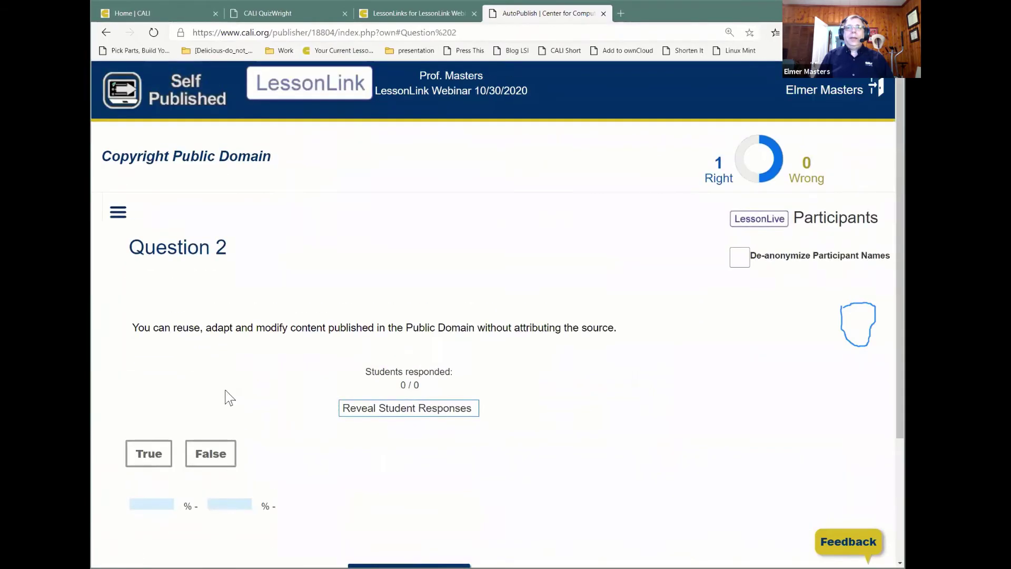
- Answer True to Question 2 on reusing Public Domain content without attribution, review the feedback and continue
left_click(156, 456)
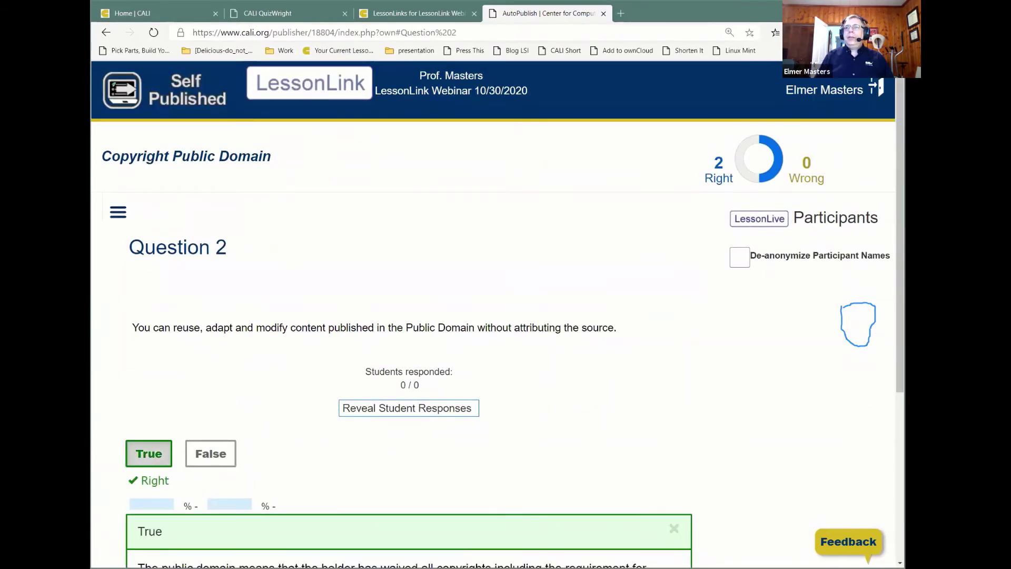
scroll(602, 433, "down", 3)
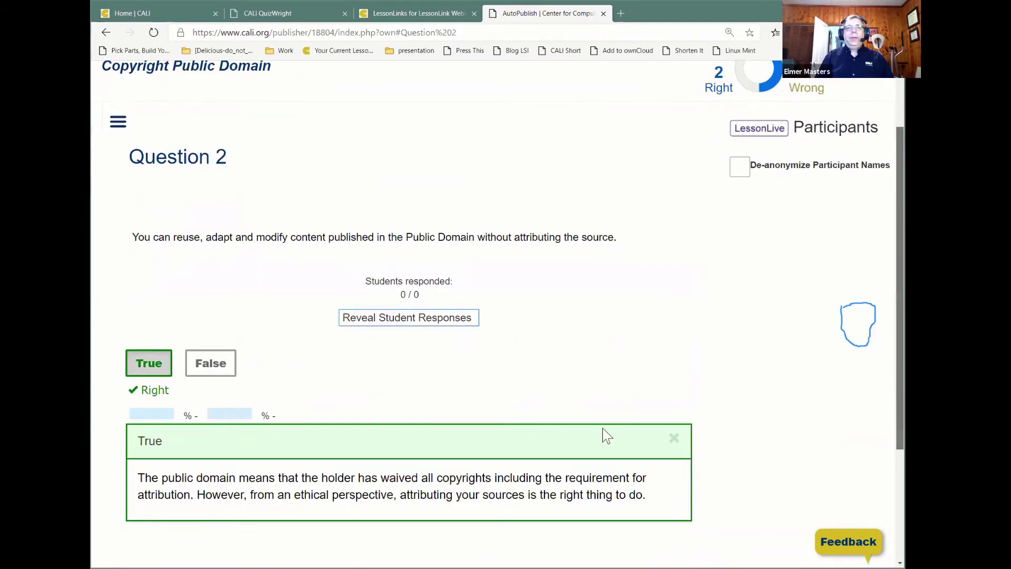
scroll(447, 403, "down", 1)
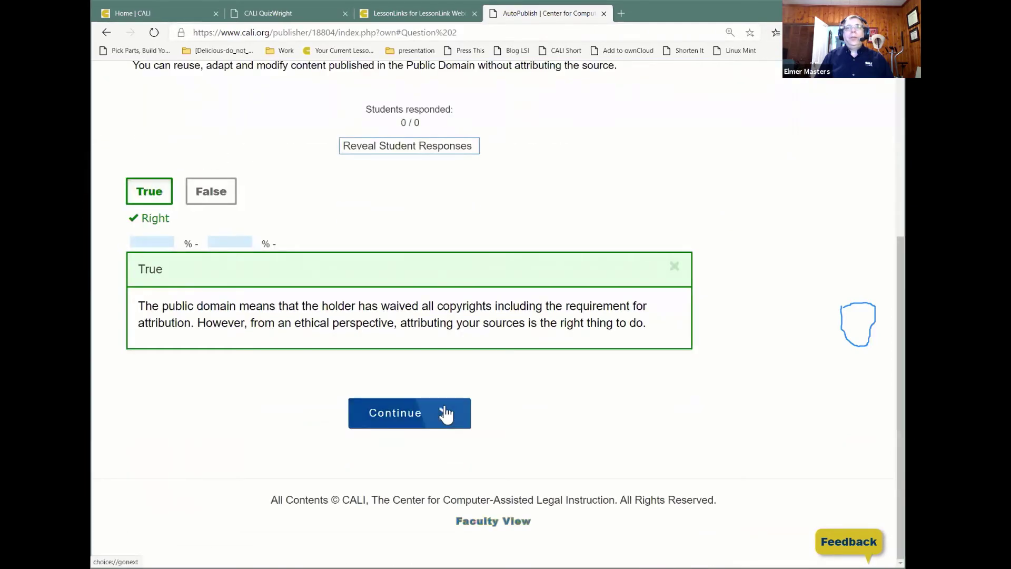
left_click(444, 408)
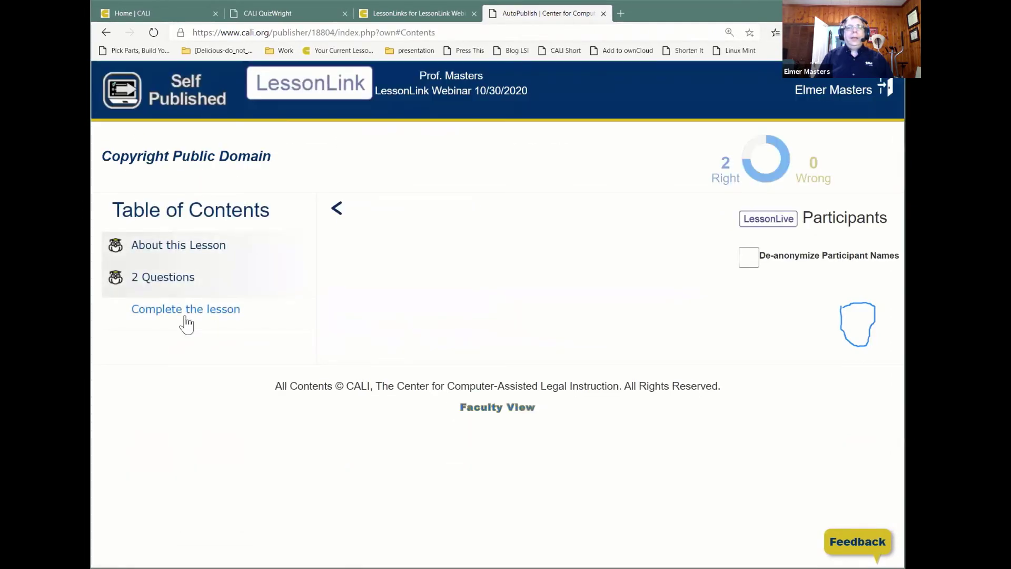
- Complete the Copyright Public Domain lesson and finalize the score to get its detailed score report
left_click(216, 317)
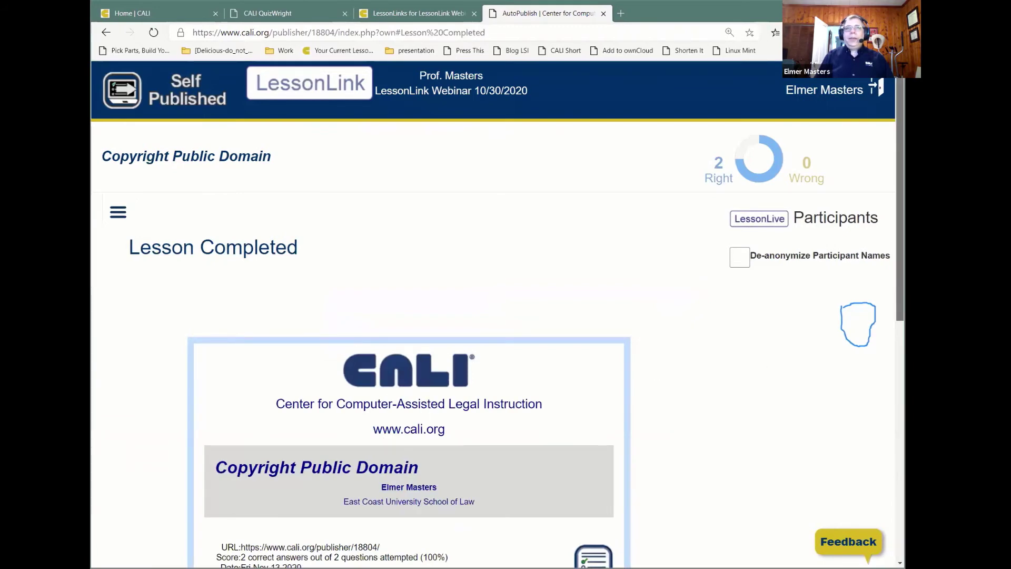
scroll(497, 316, "down", 2)
scroll(523, 444, "down", 5)
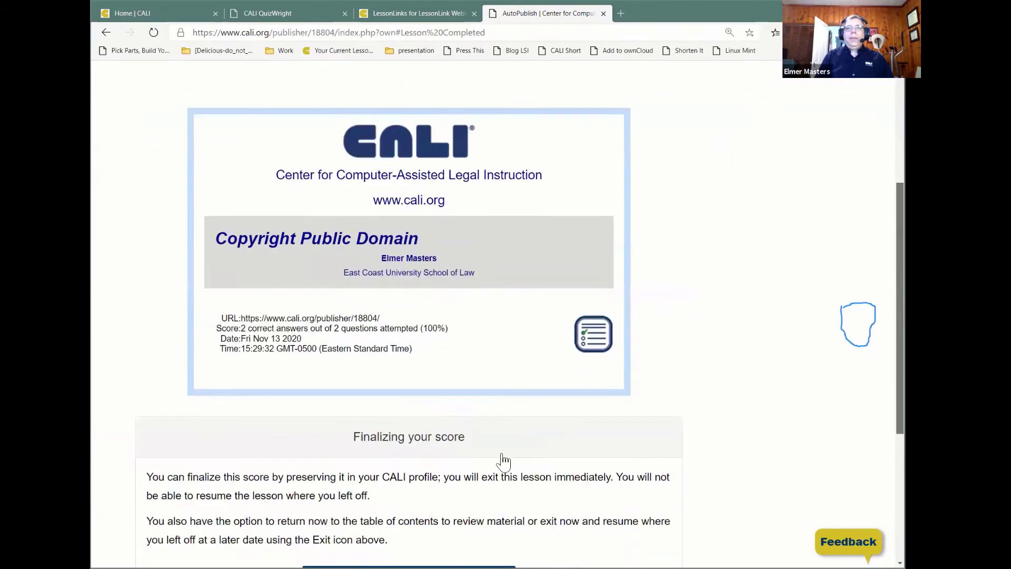
left_click(442, 446)
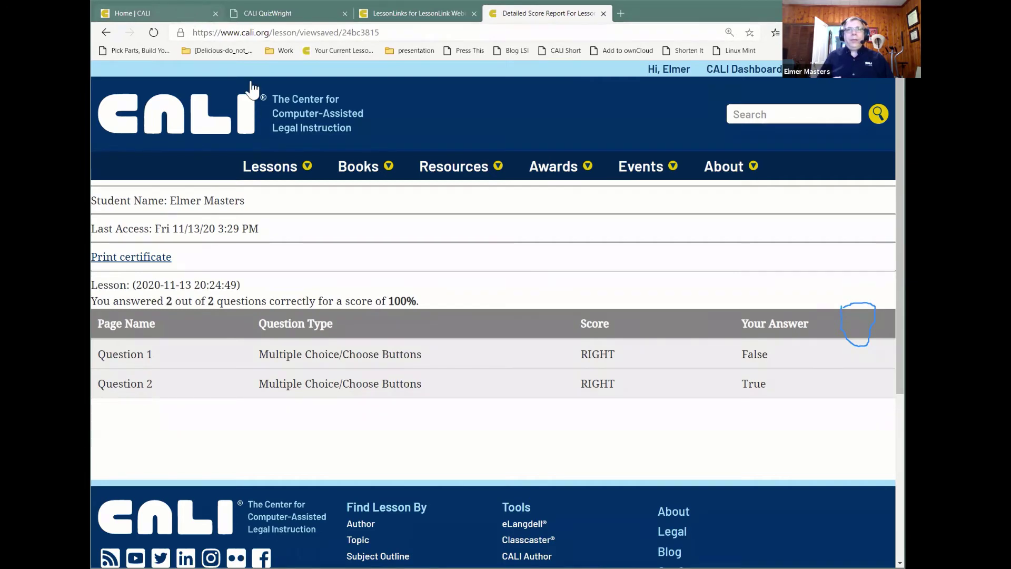
- Go to My CALI Library from the CALI home page and review the published QuizWright quizzes with their results and analytics links
left_click(186, 11)
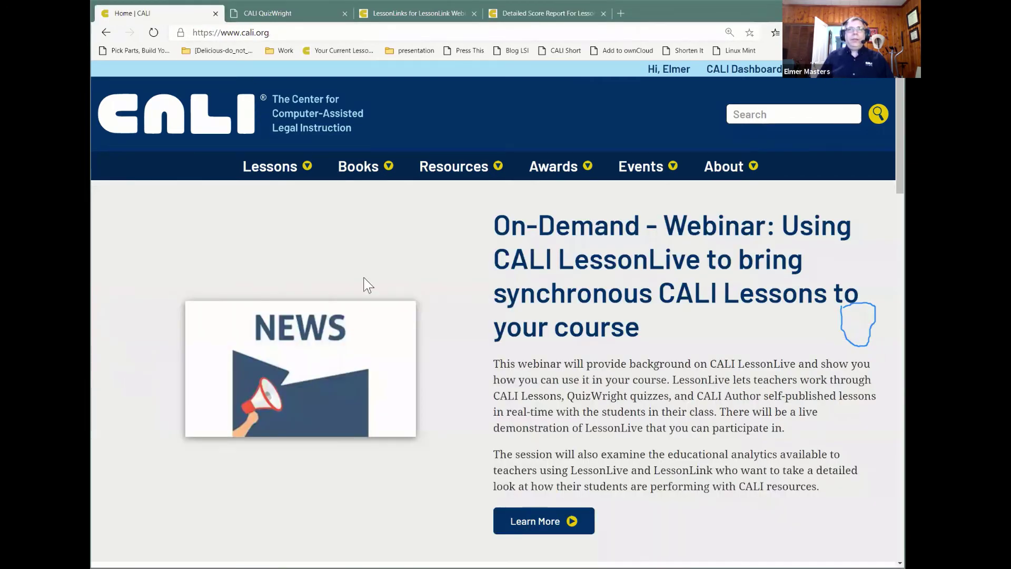
left_click(295, 11)
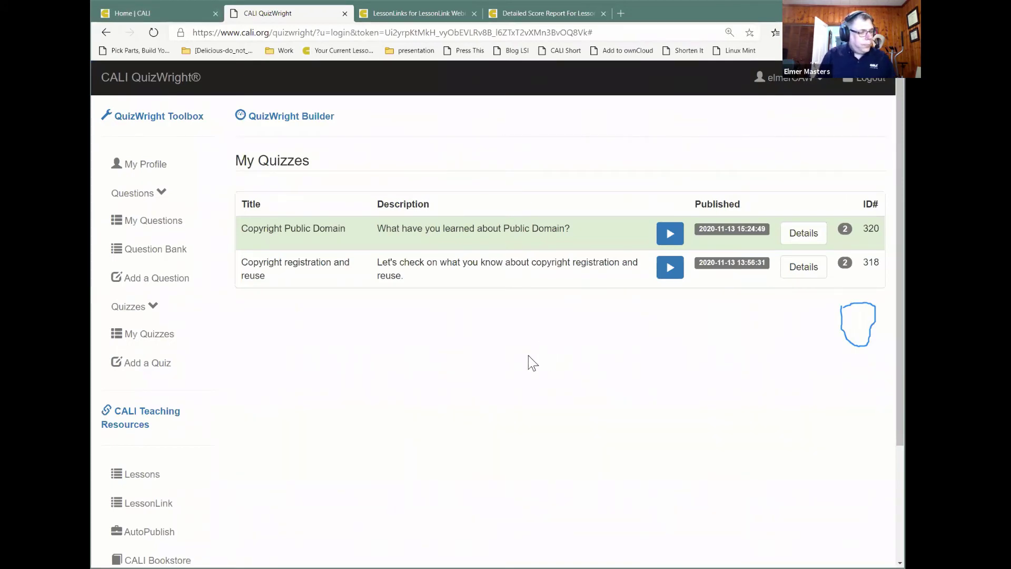
left_click(157, 12)
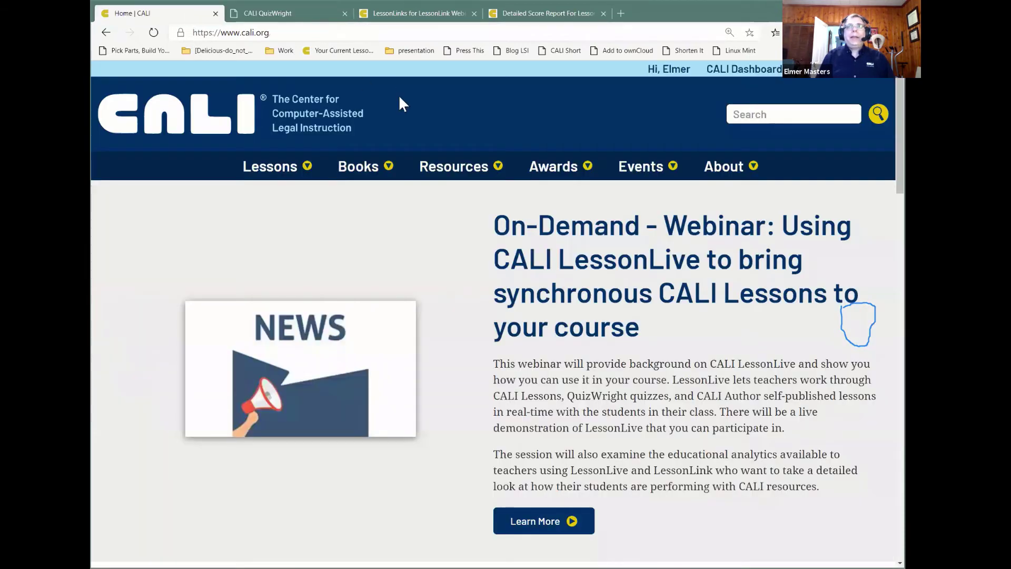
left_click(728, 79)
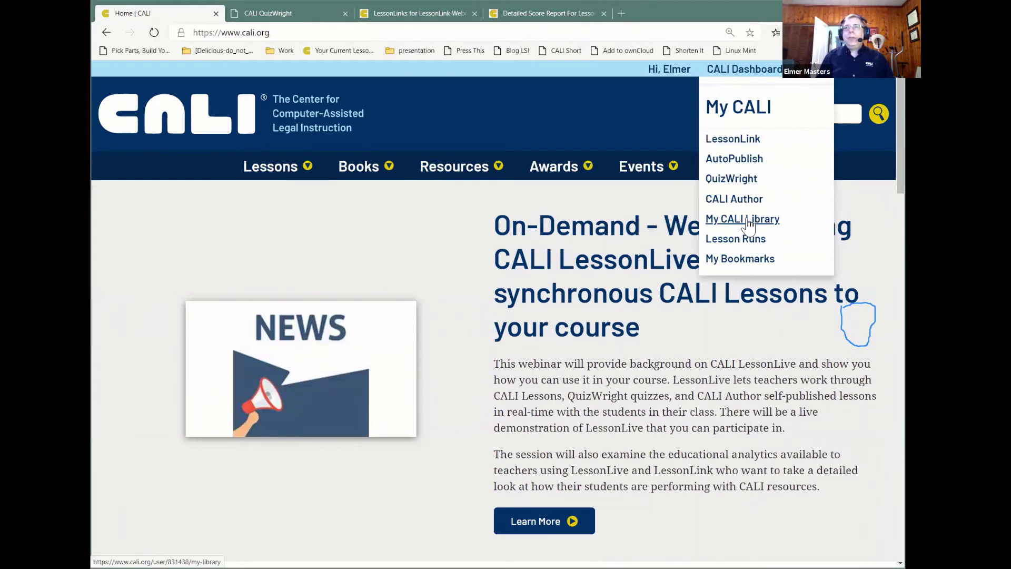
left_click(748, 220)
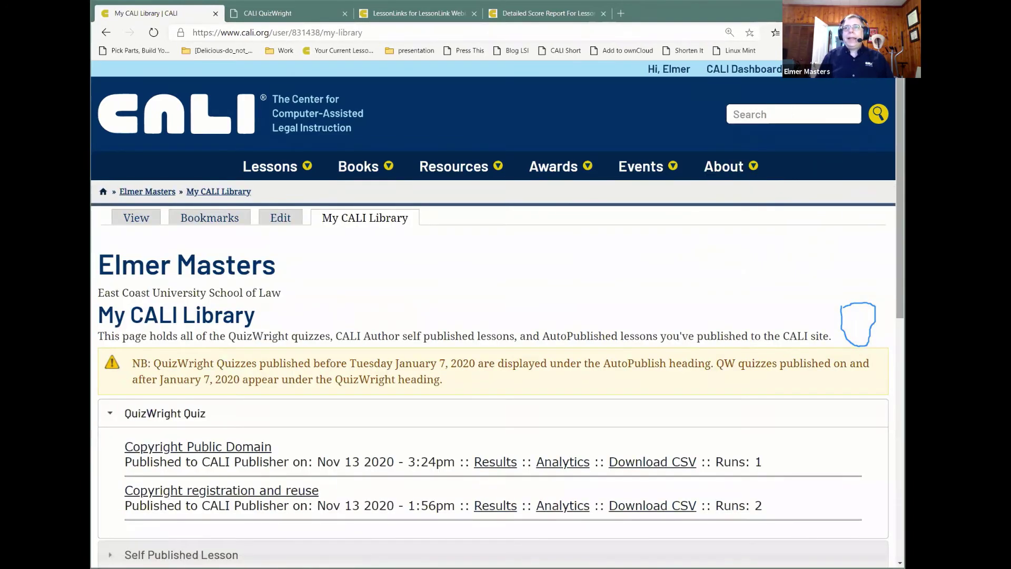
scroll(399, 322, "down", 2)
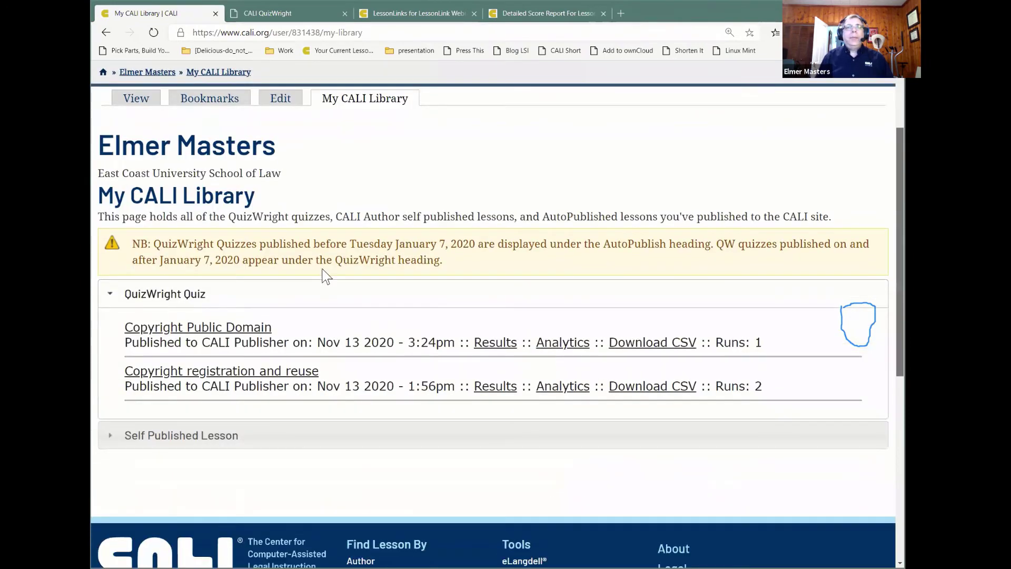
scroll(323, 271, "down", 1)
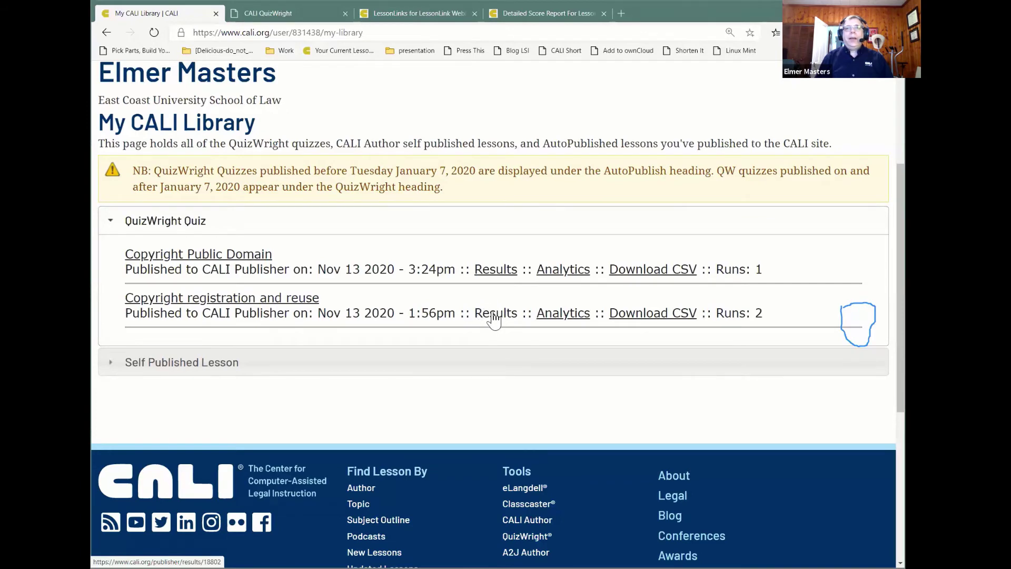
- Look at the Self Published Lesson section of the library, then show the QuizWright Quiz section again
left_click(179, 364)
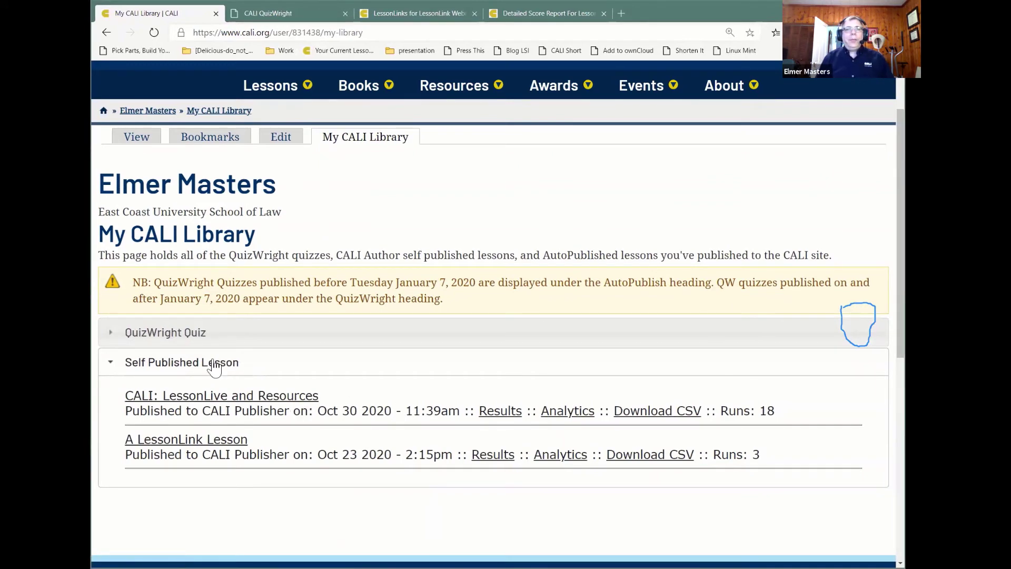
left_click(332, 361)
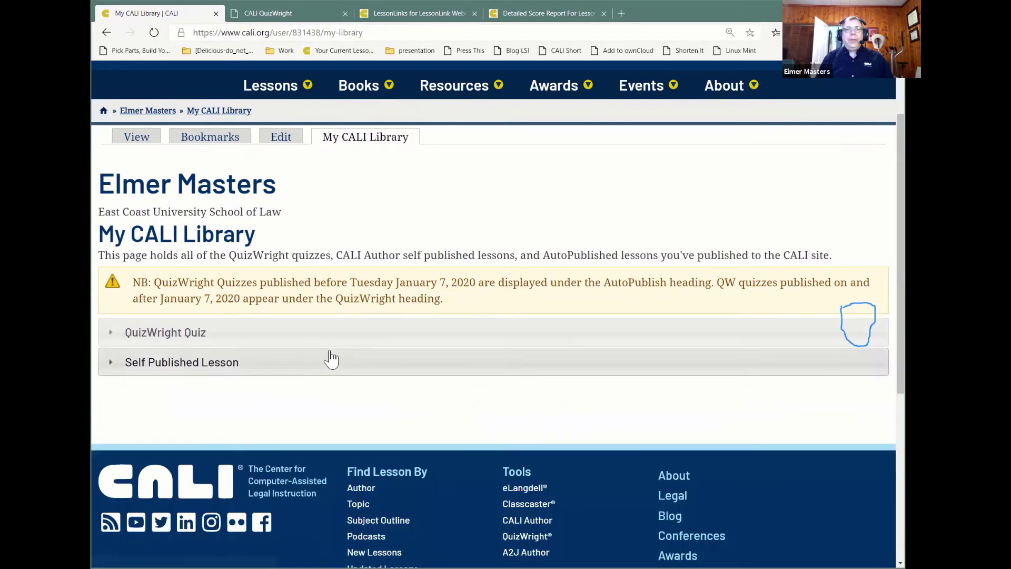
left_click(415, 341)
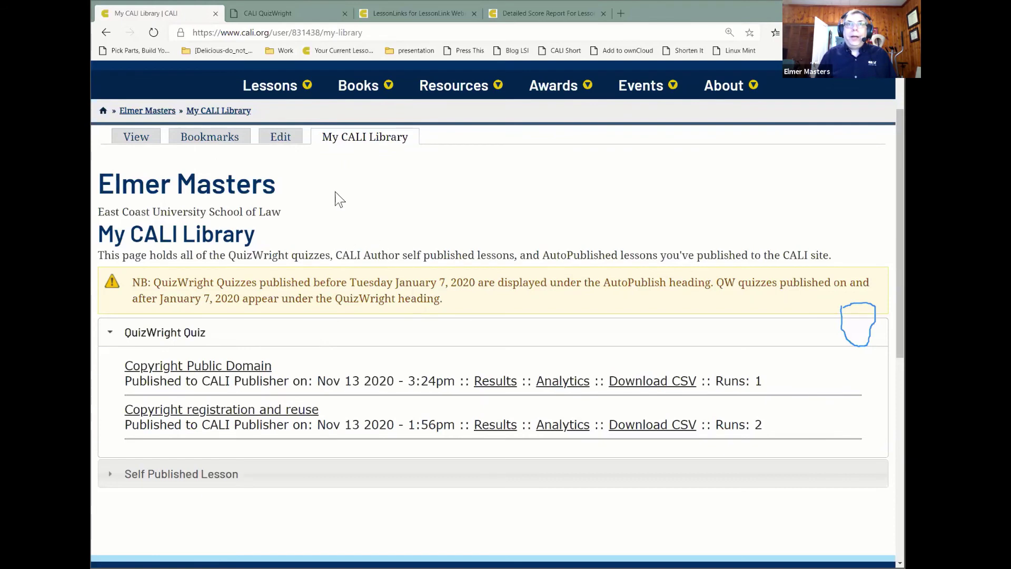
- Browse the Property Law lessons within the First Year 1L topics
left_click(277, 93)
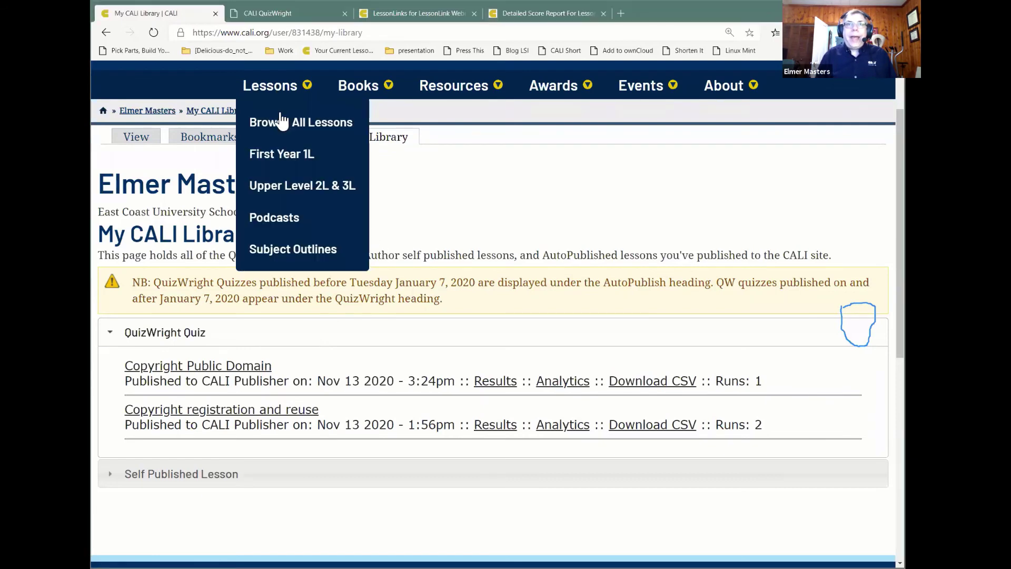
left_click(299, 153)
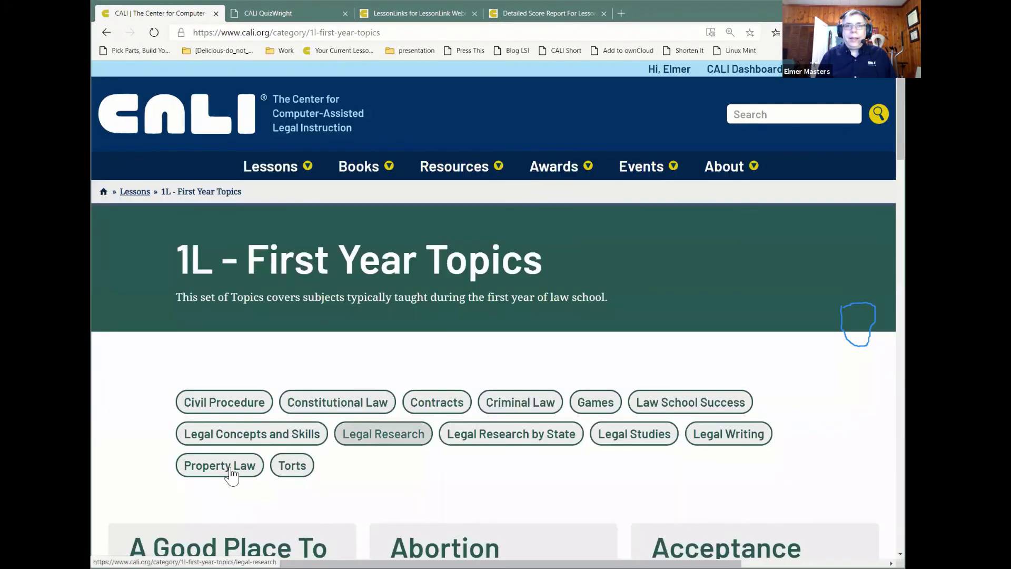
left_click(231, 471)
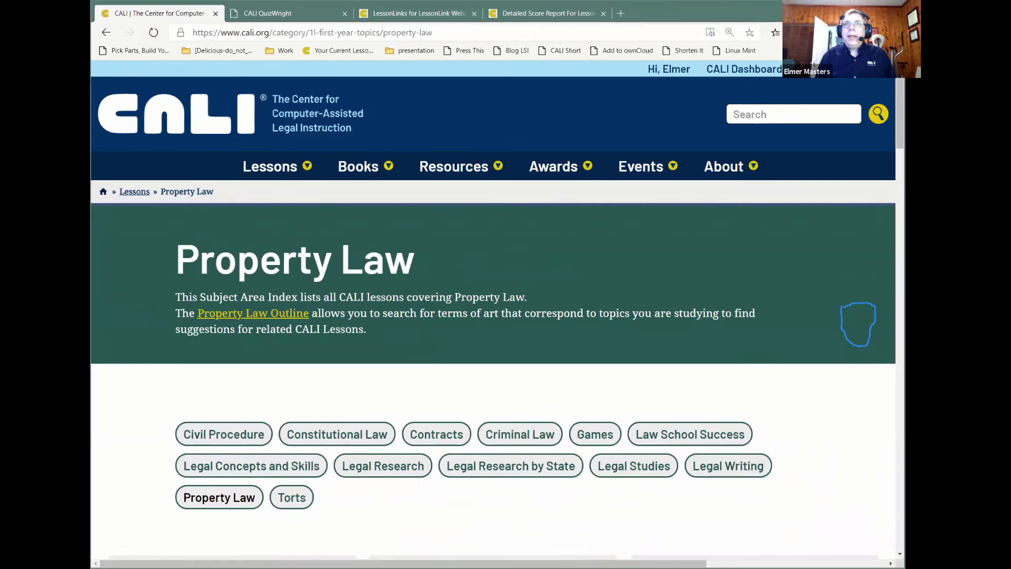
scroll(493, 316, "down", 1)
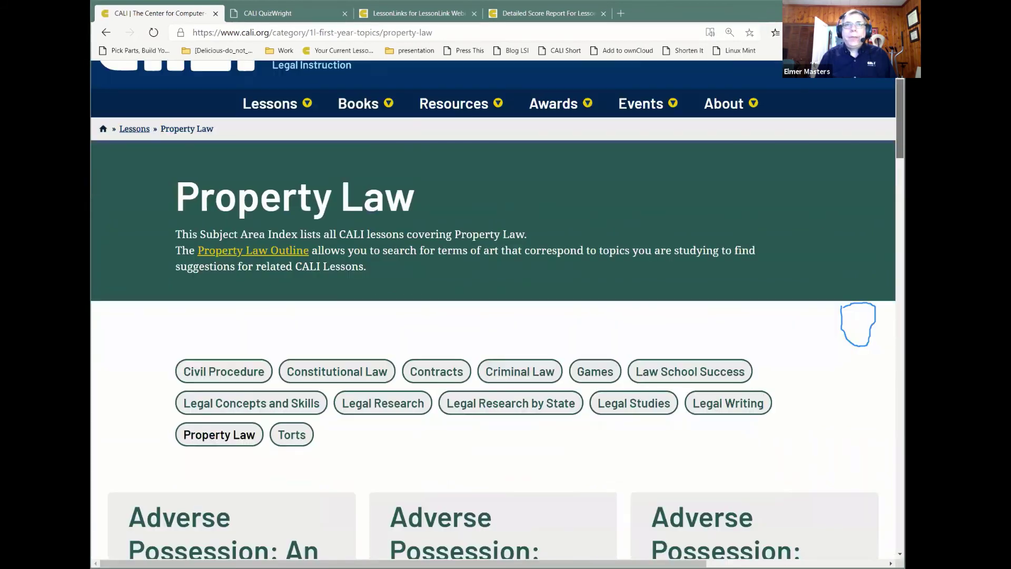
scroll(493, 315, "down", 4)
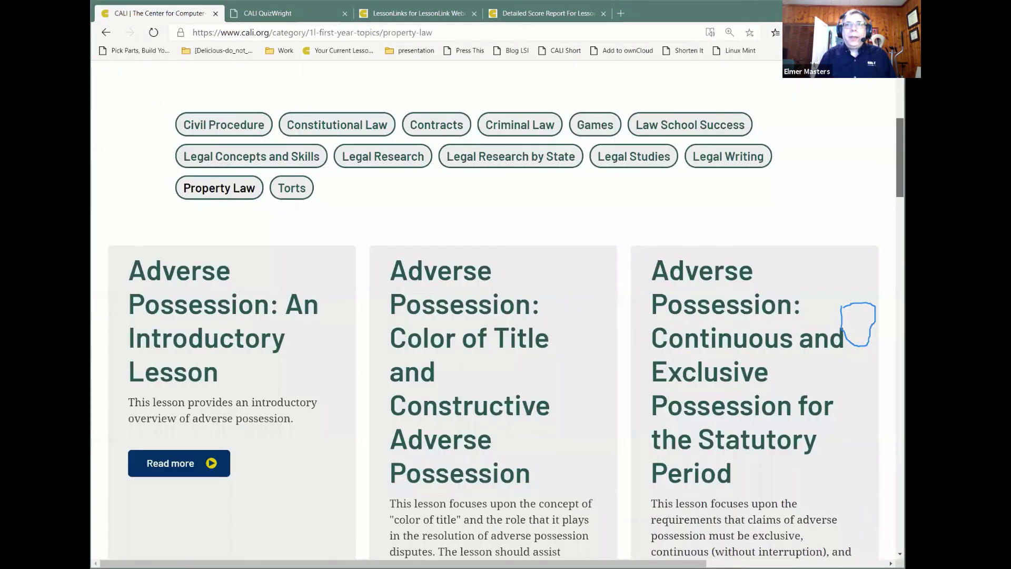
scroll(234, 132, "down", 3)
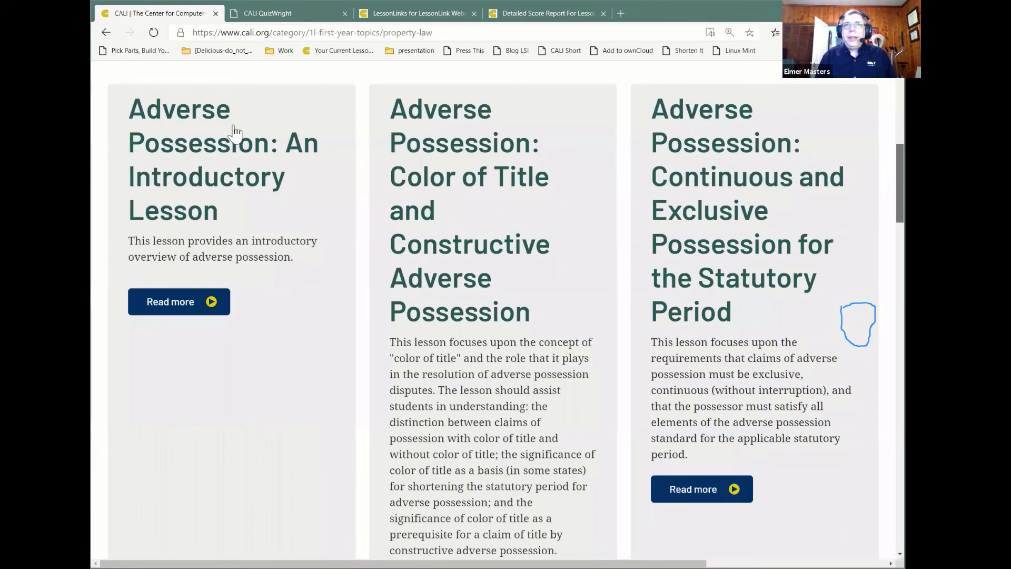
- Open the lesson "Adverse Possession: An Introductory Lesson" and read through its details and learning outcomes
left_click(333, 219)
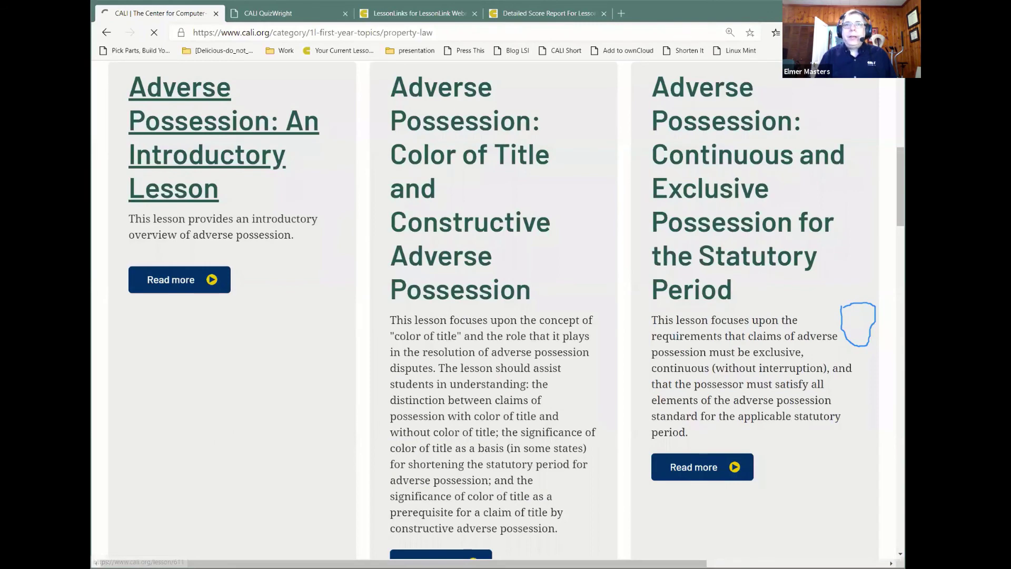
scroll(589, 337, "down", 3)
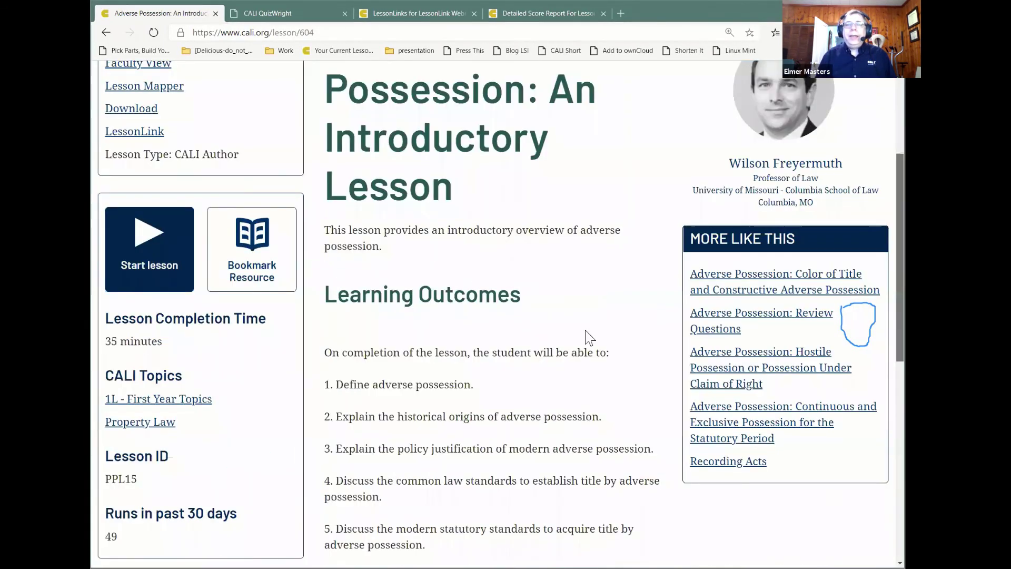
scroll(599, 334, "down", 3)
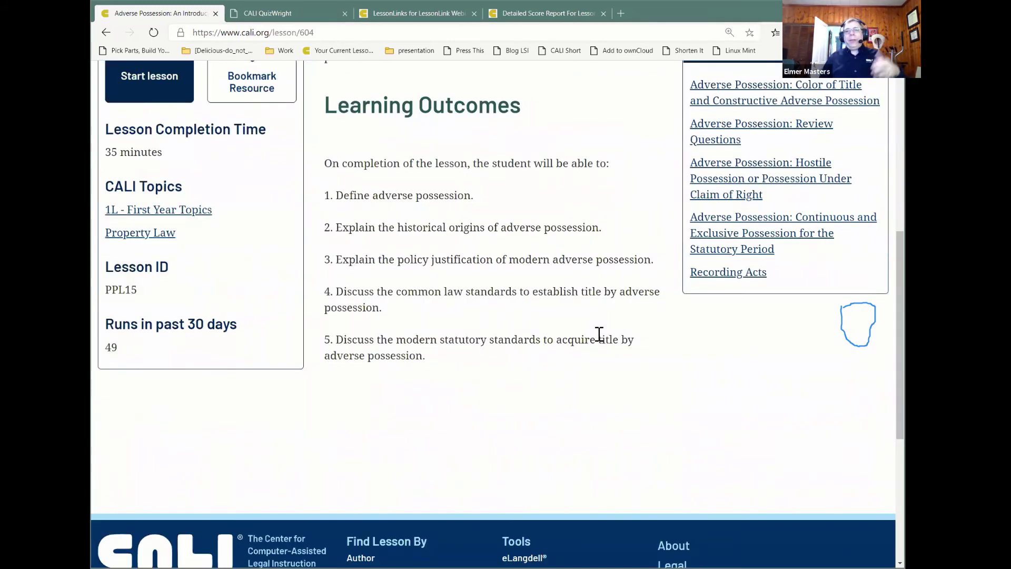